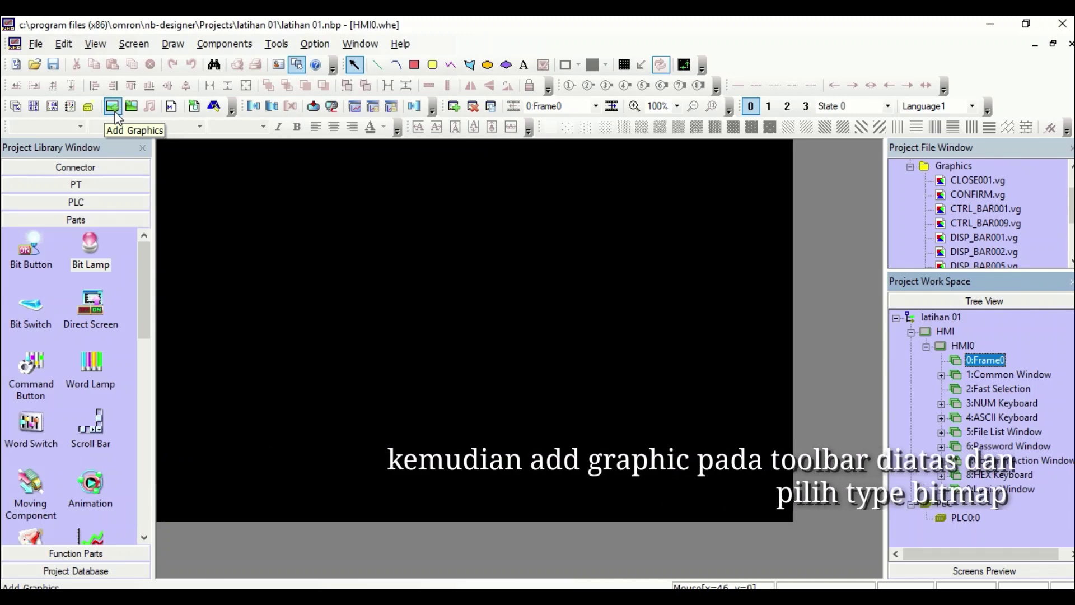
left_click(113, 107)
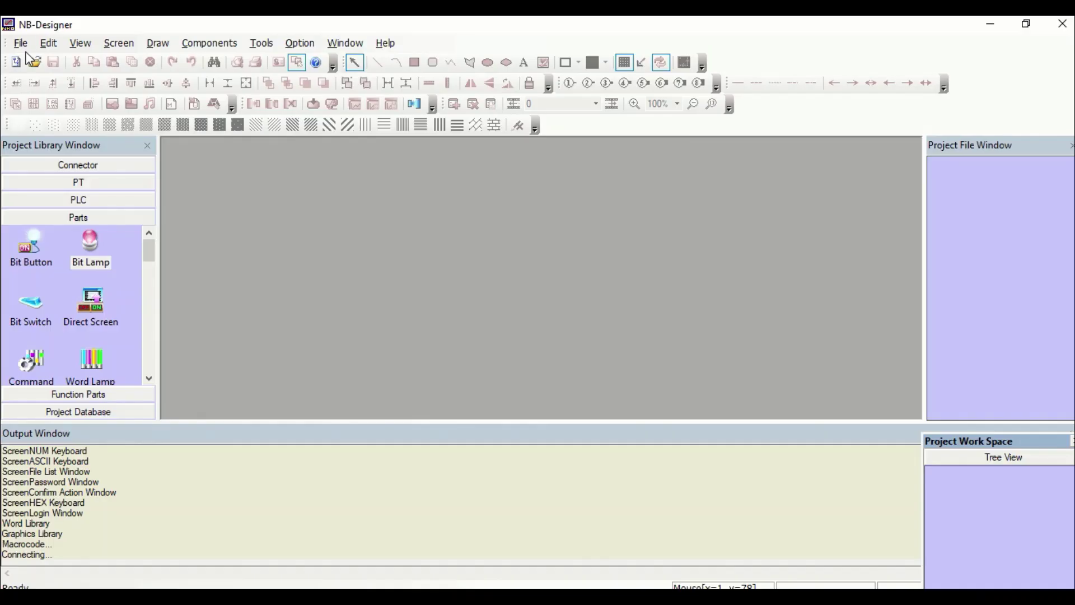
Create a new project named "latihan 01", replacing the existing project of the same name.
left_click(21, 43)
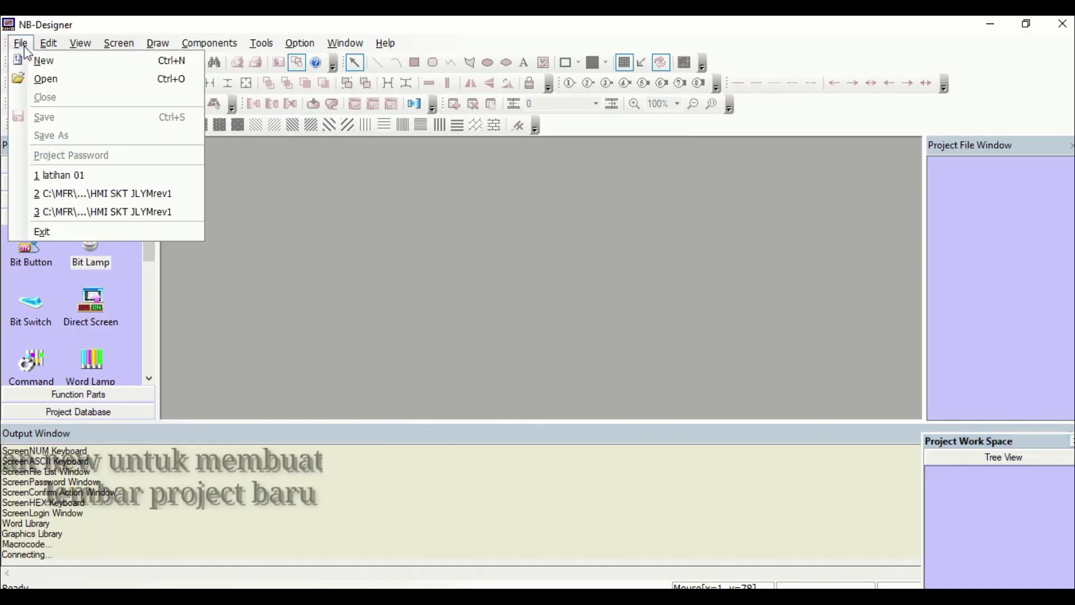
left_click(54, 69)
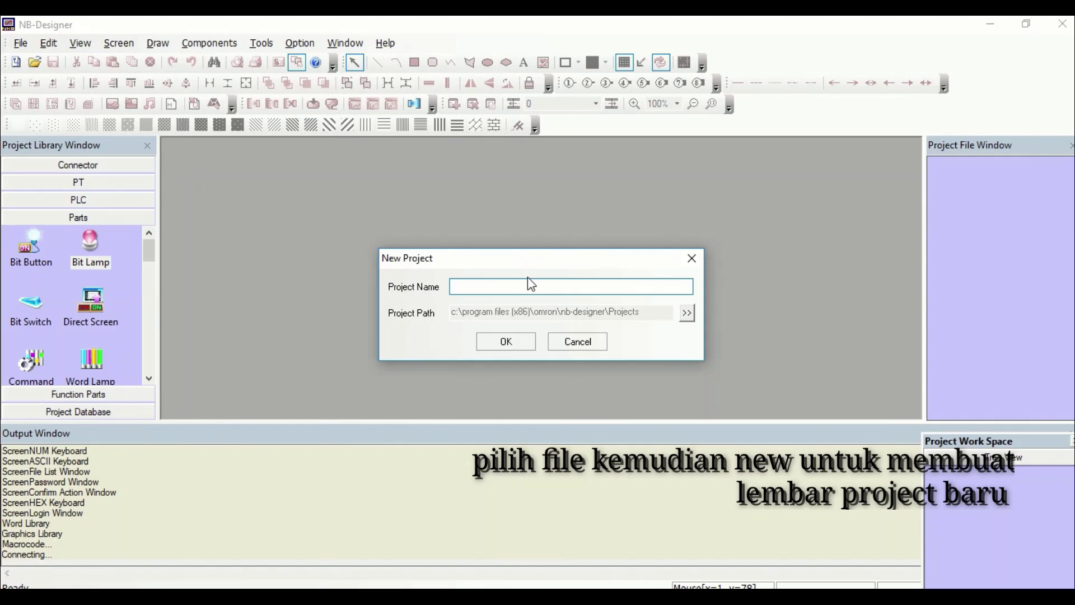
type("latihan 01")
left_click(521, 339)
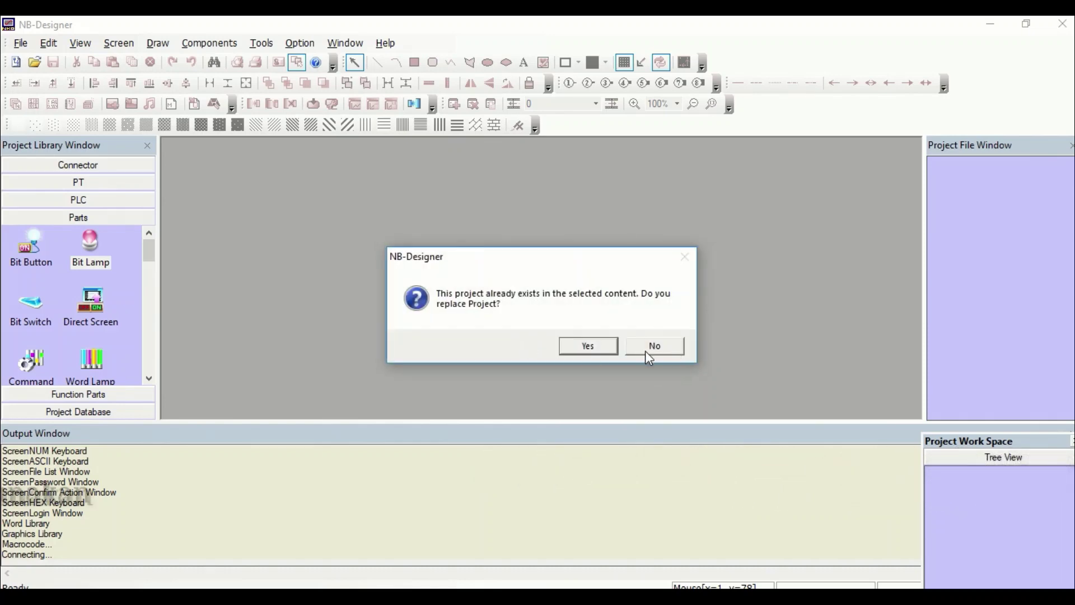
left_click(602, 346)
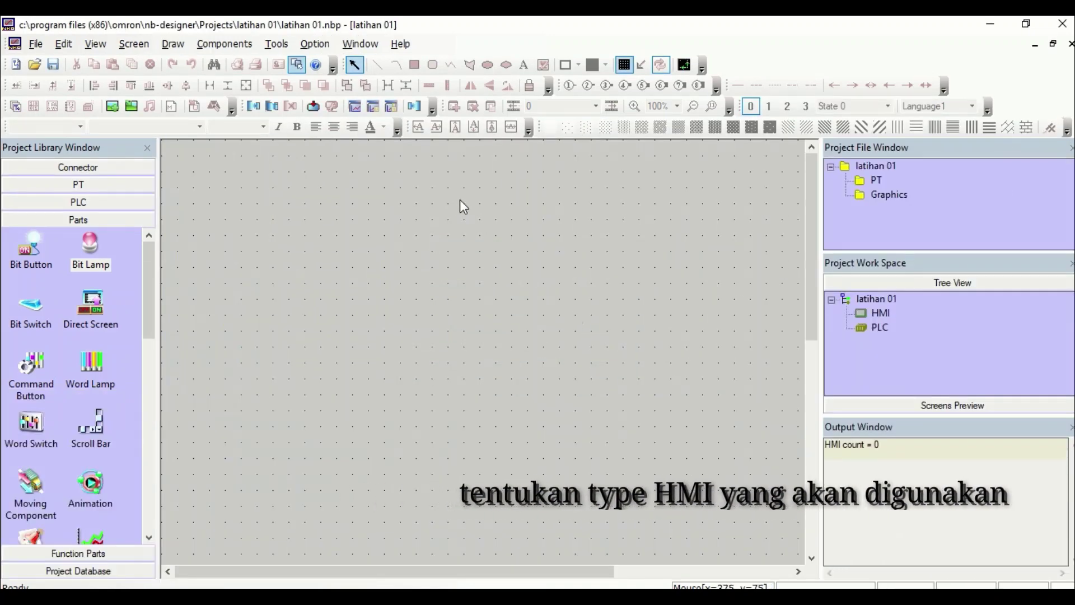
Place an NB7W-TW01B HMI in horizontal display mode and an OMRON CP1H/L/E PLC beside it in the project layout.
left_click(88, 189)
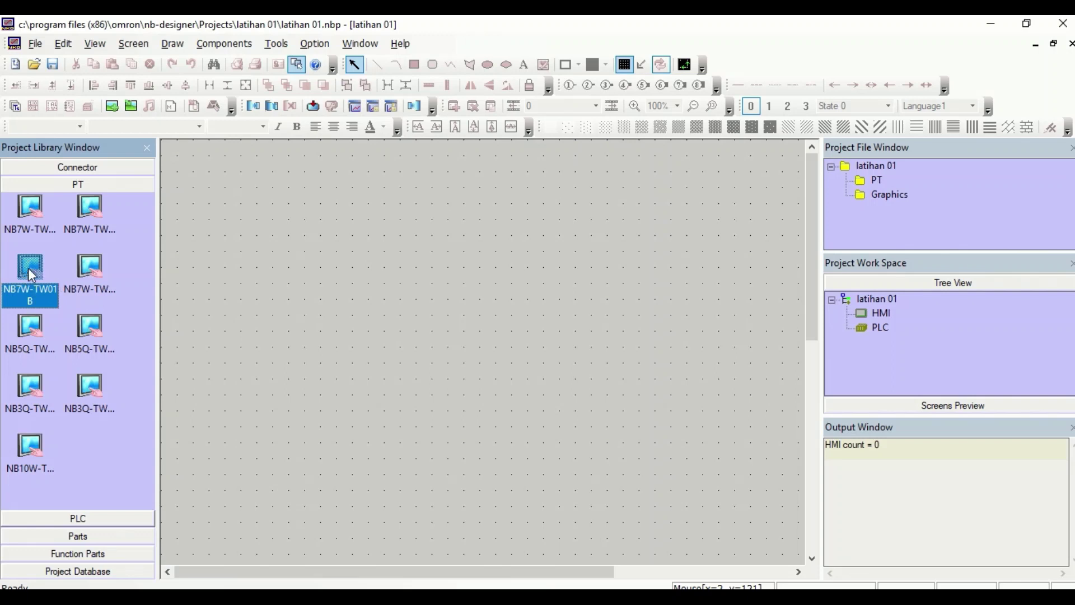
left_click_drag(28, 267, 298, 280)
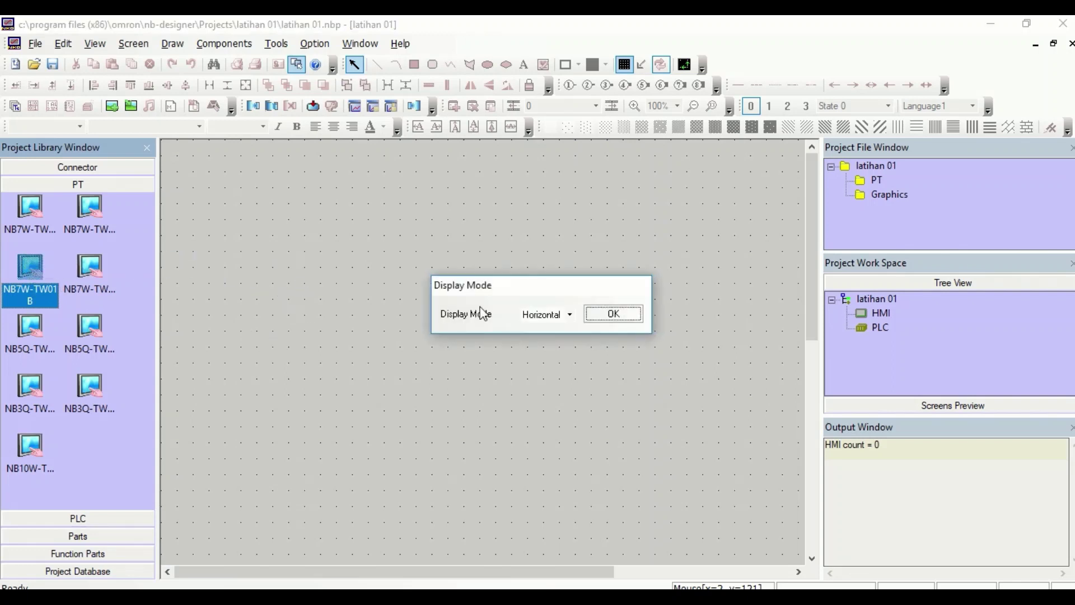
left_click(613, 314)
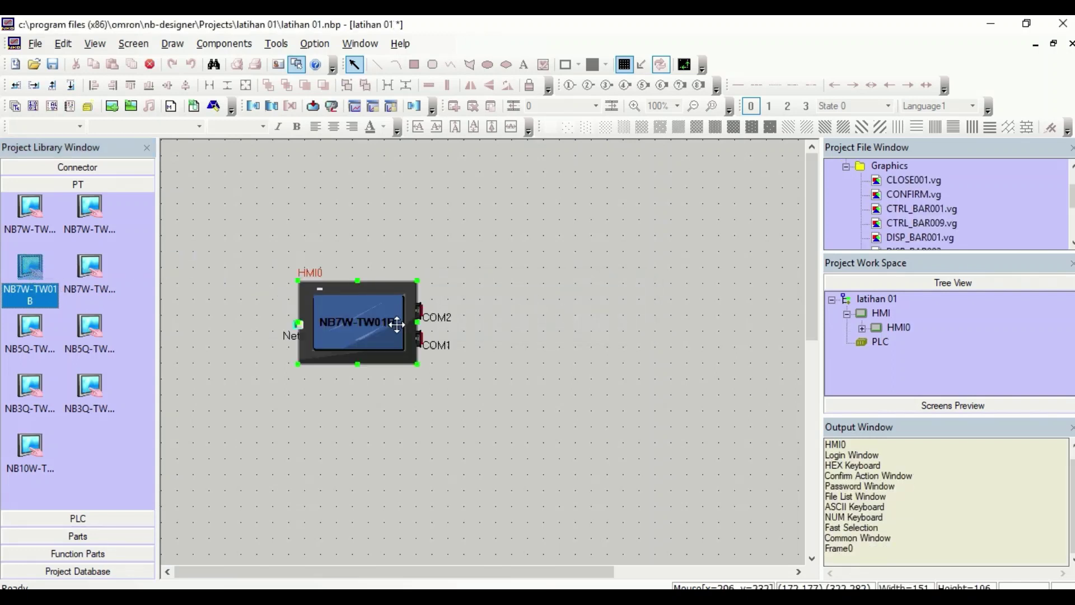
left_click(105, 517)
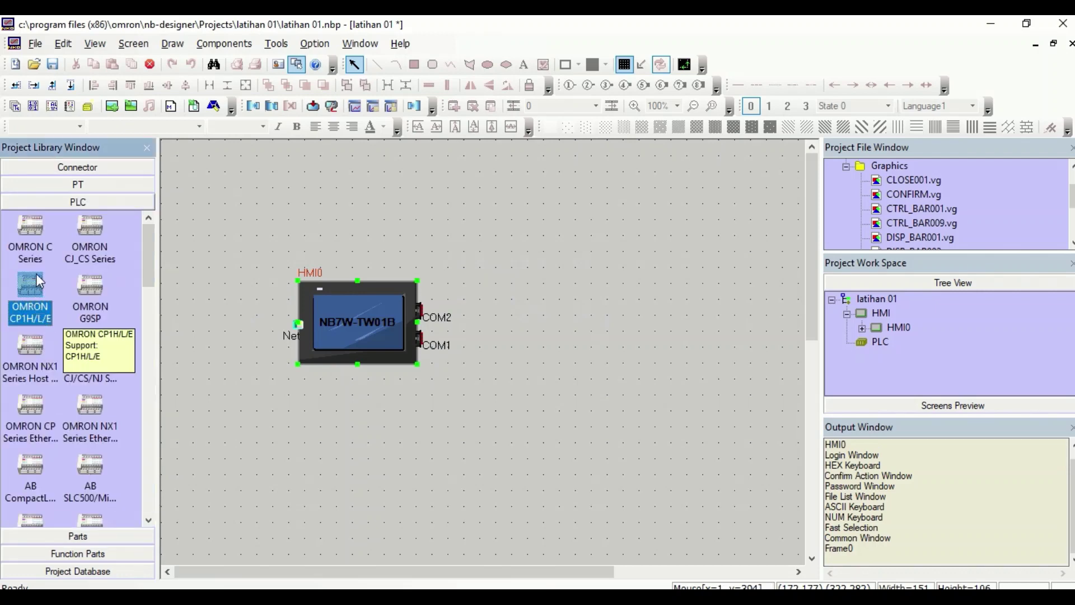
left_click_drag(28, 287, 566, 314)
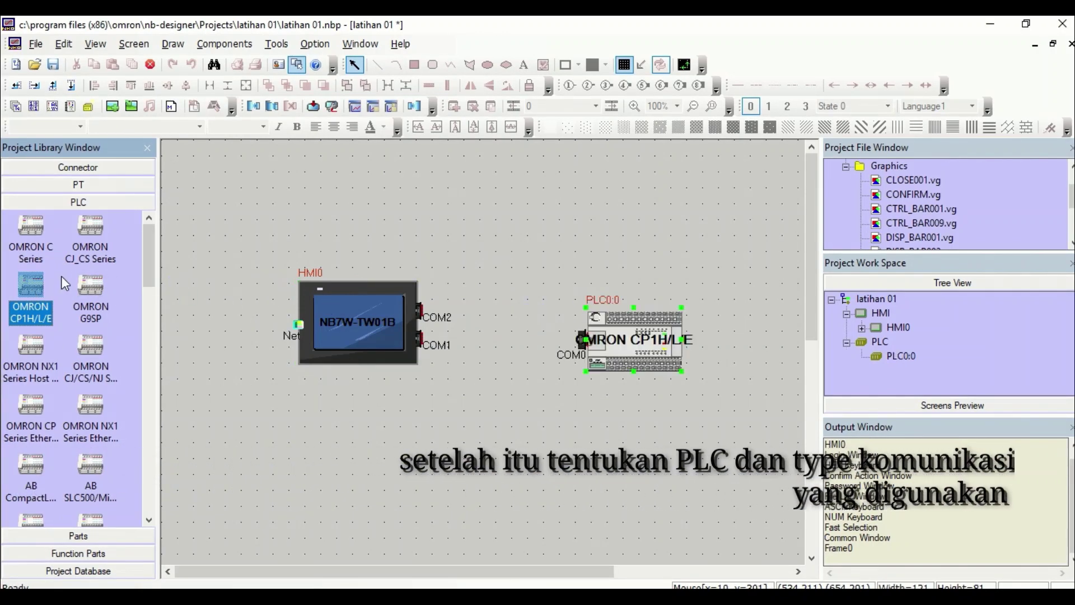
Connect the HMI's COM1 port to the PLC's COM0 port with a serial connector and space the two devices apart.
left_click(81, 167)
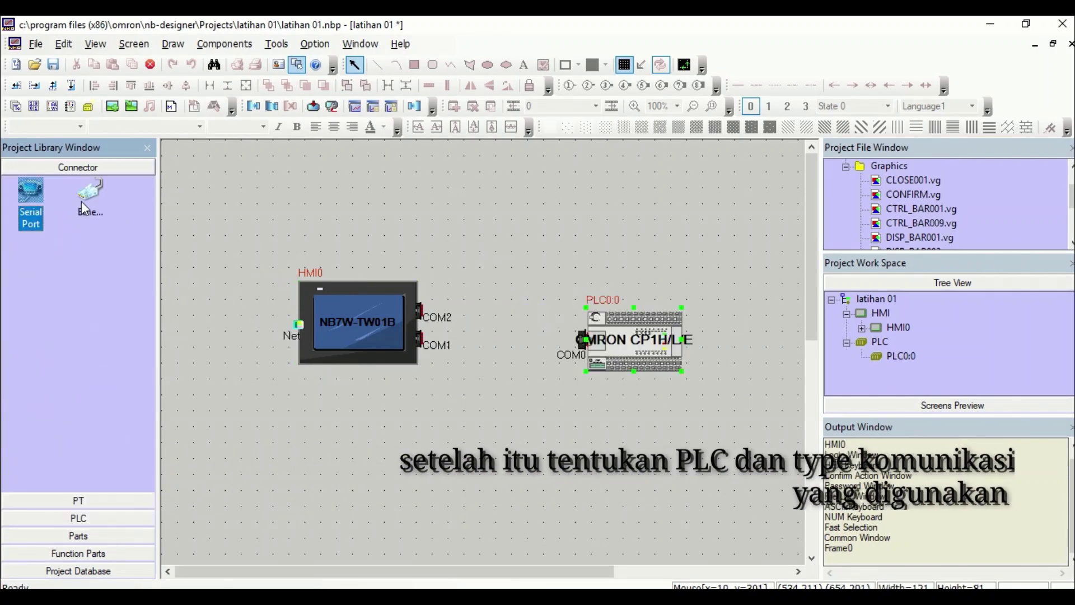
left_click(35, 195)
left_click_drag(35, 195, 504, 325)
left_click_drag(625, 335, 629, 319)
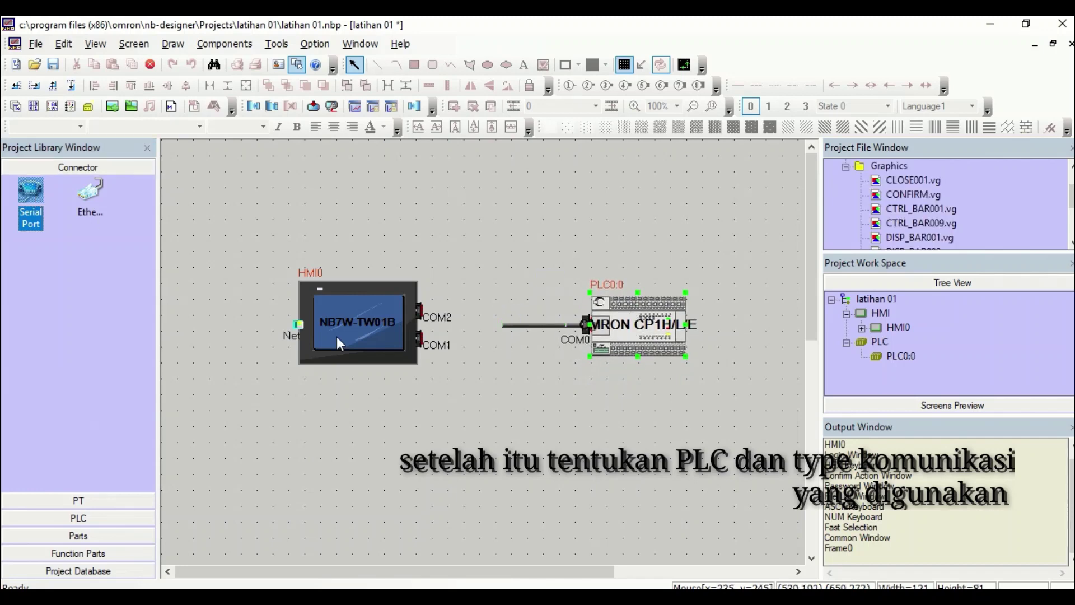
left_click_drag(388, 332, 507, 318)
left_click(505, 290)
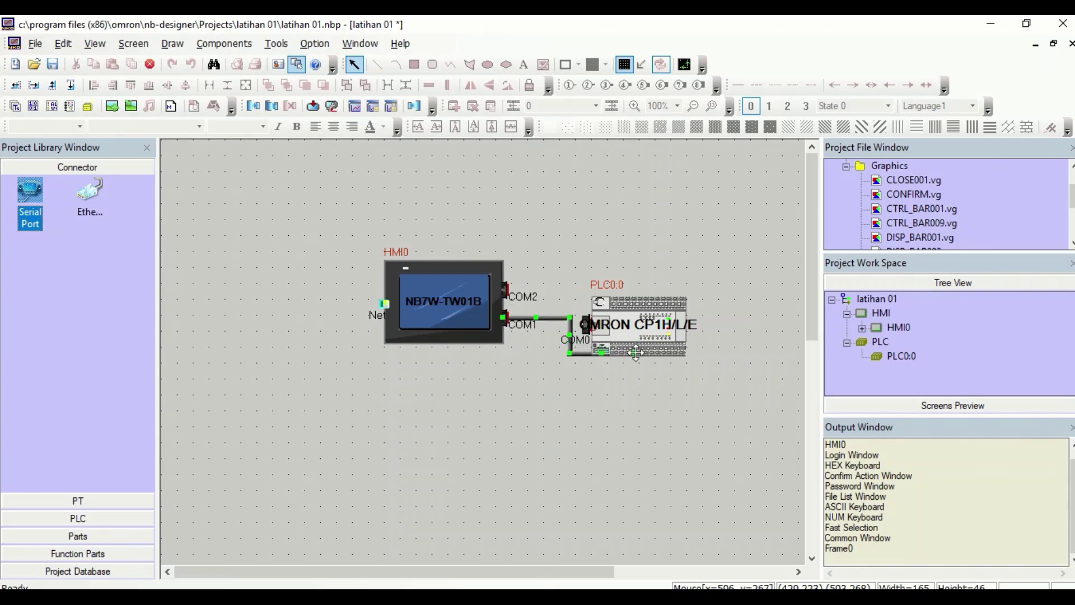
left_click_drag(636, 352, 655, 312)
left_click(639, 321)
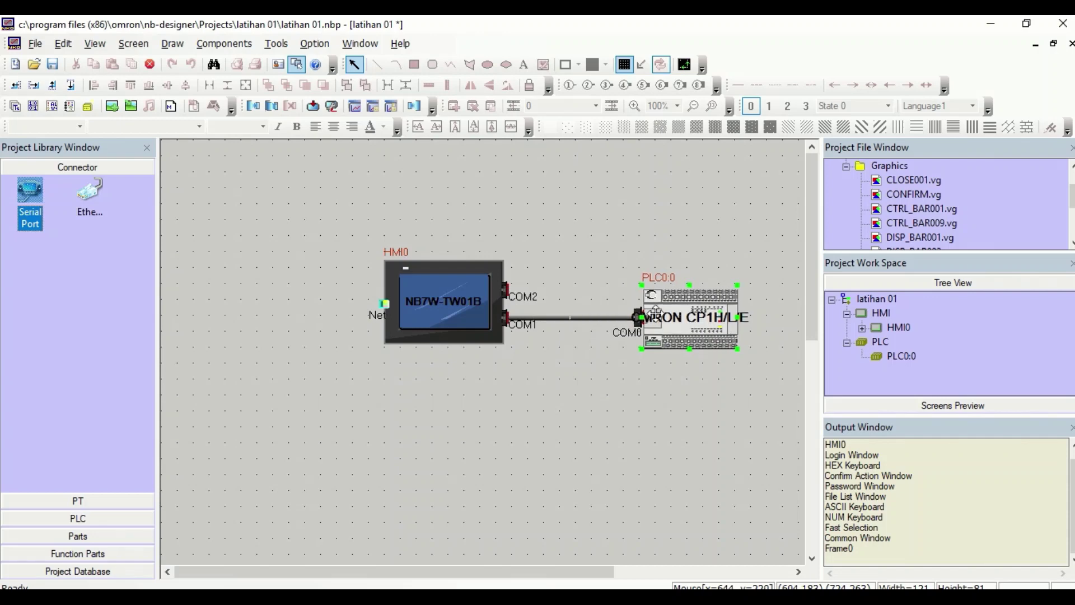
left_click_drag(444, 304, 276, 304)
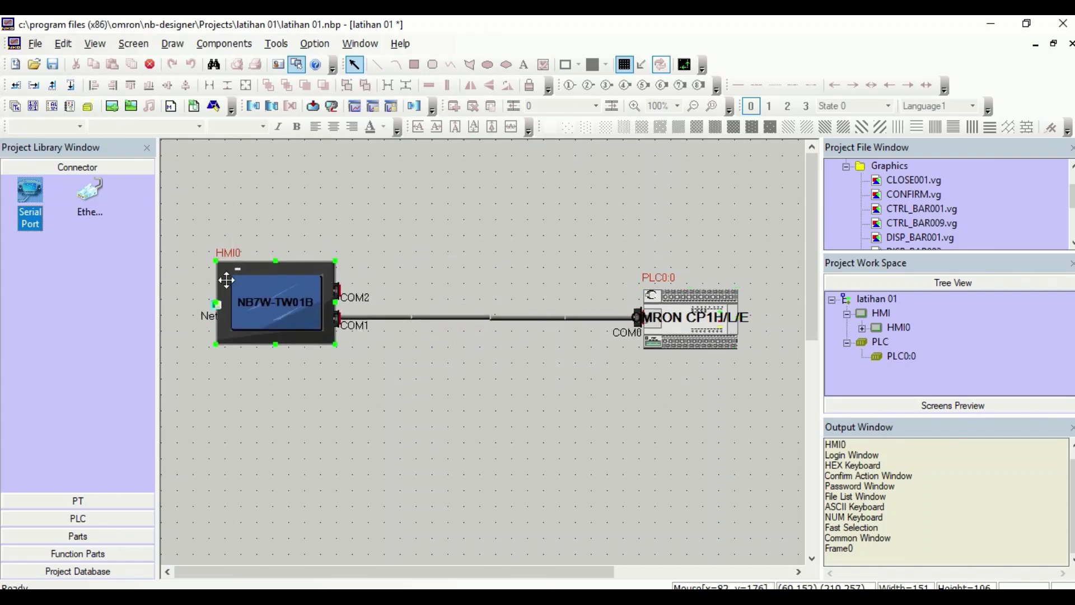
Open Frame0 of HMI0 and create a new bitmap-type graphic named "logo".
double_click(864, 329)
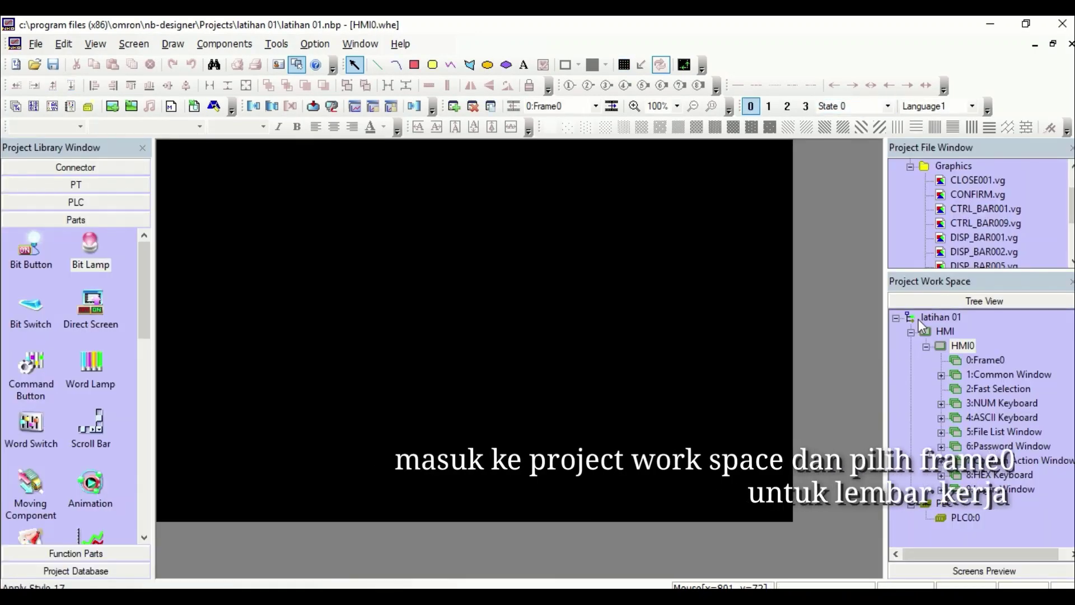
left_click(982, 359)
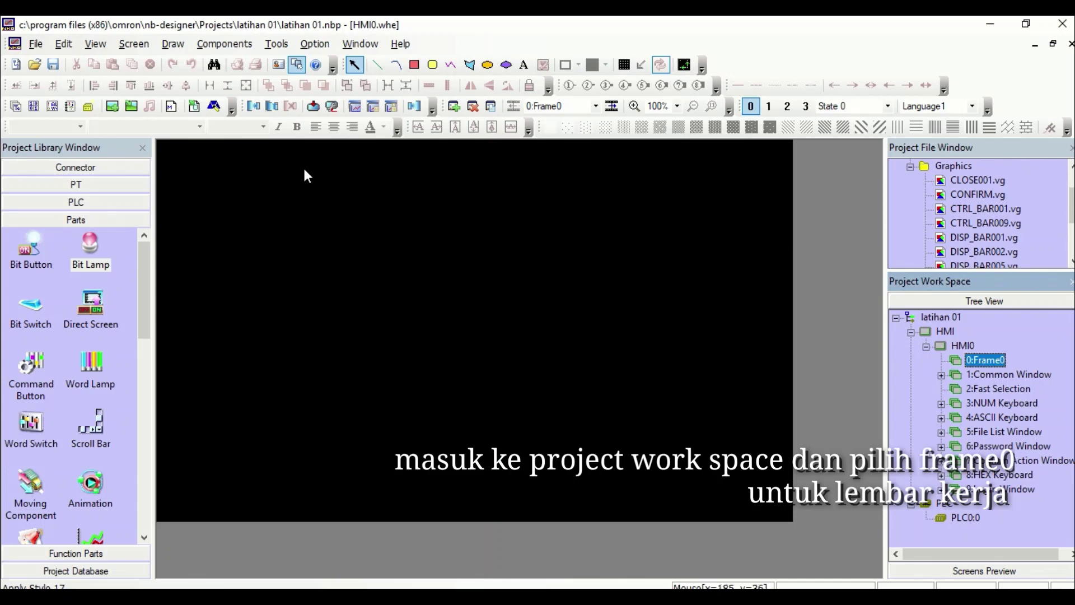
left_click(113, 107)
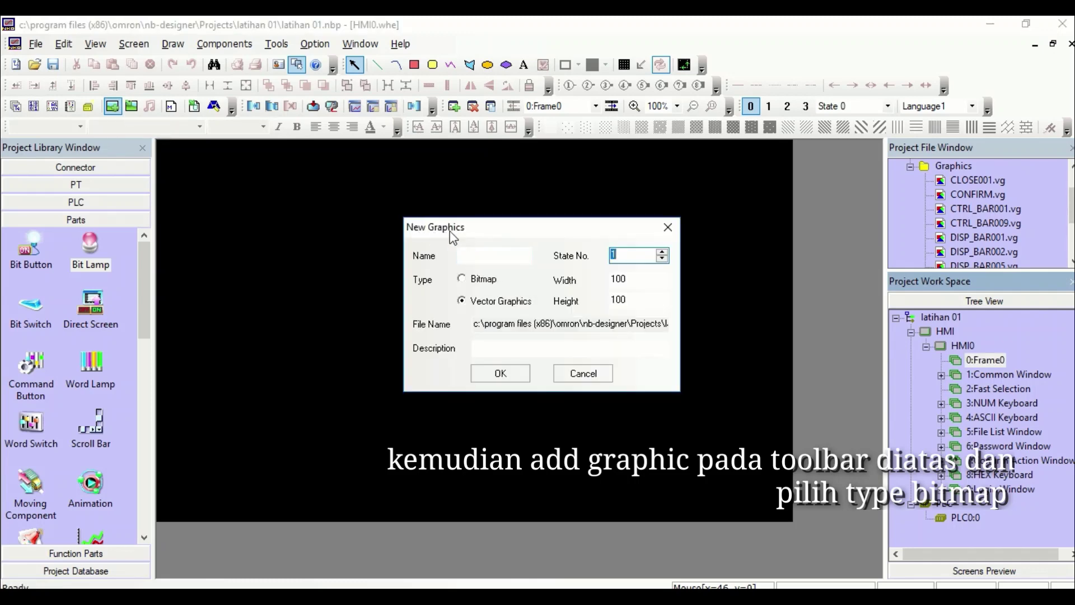
left_click(462, 280)
left_click(474, 255)
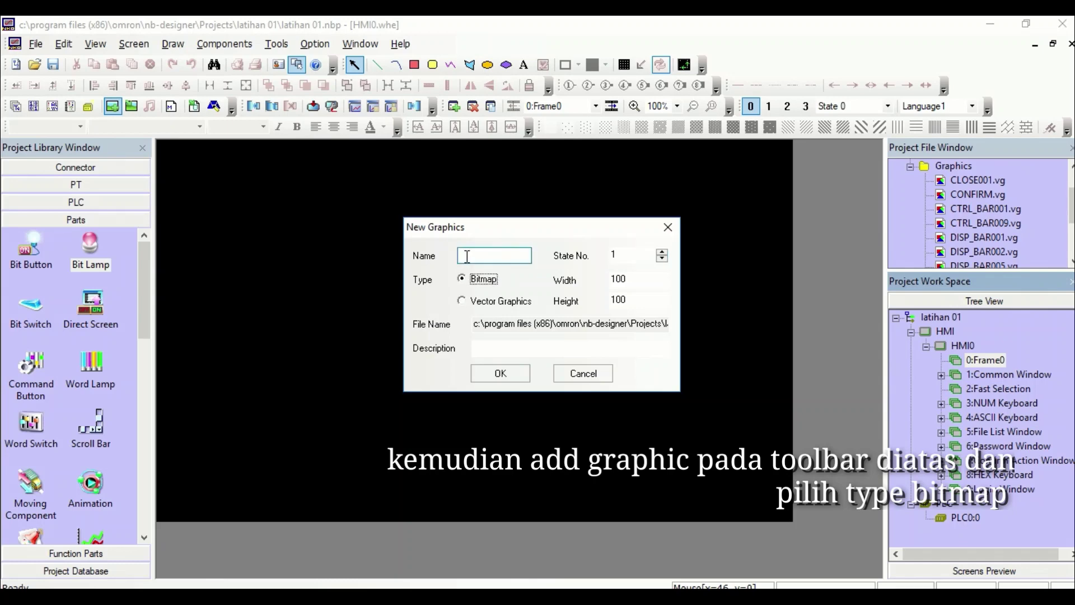
type("logo")
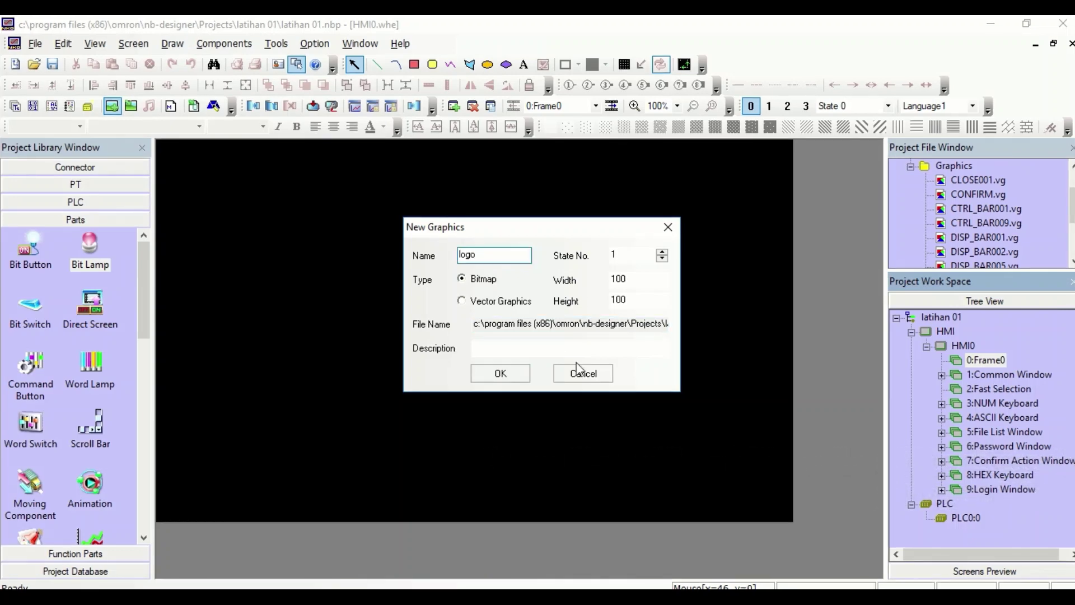
left_click(564, 354)
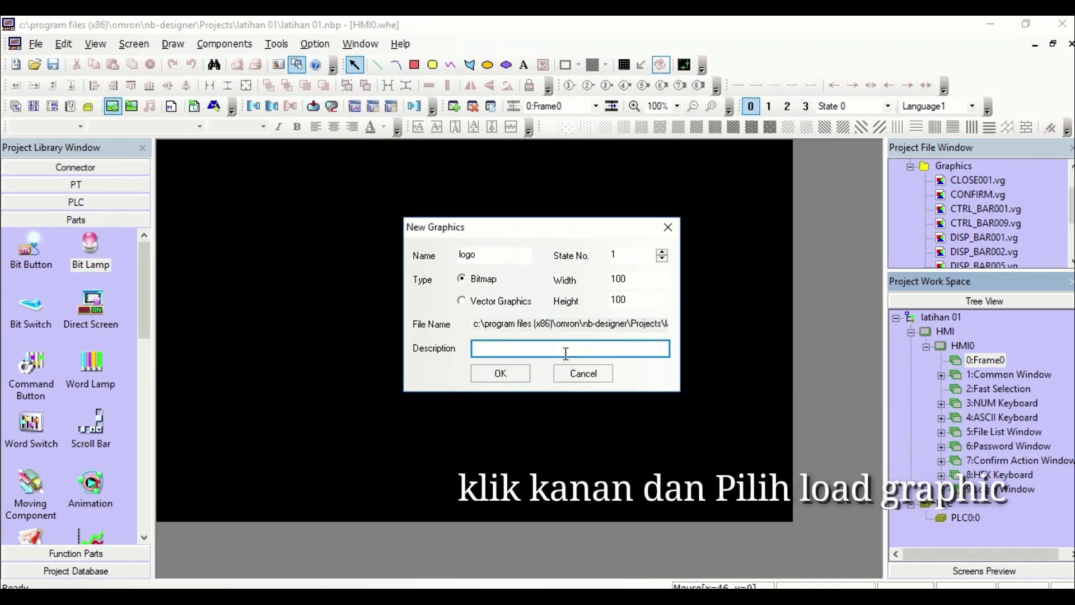
left_click(524, 372)
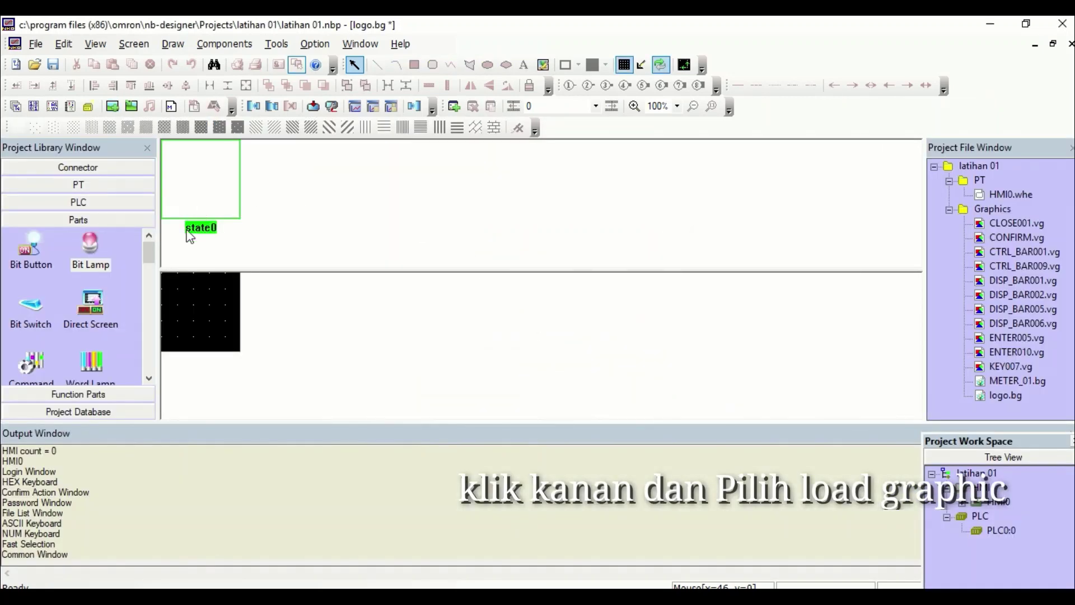
Load the image IMG_20210819_230327 from Documents into state0 of the logo graphic and save it.
right_click(185, 321)
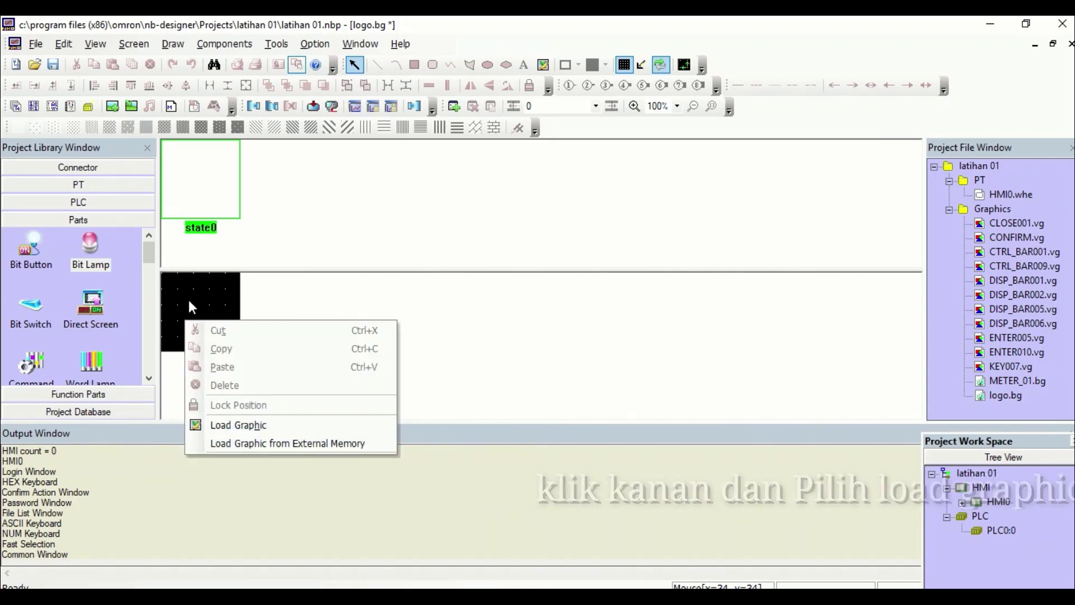
left_click(238, 425)
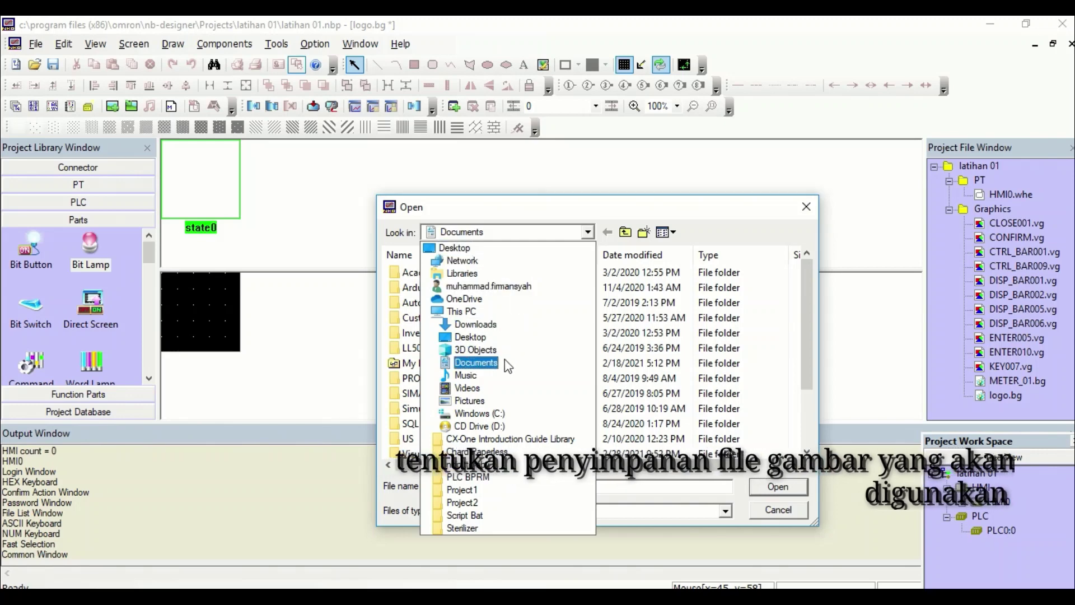
left_click(493, 233)
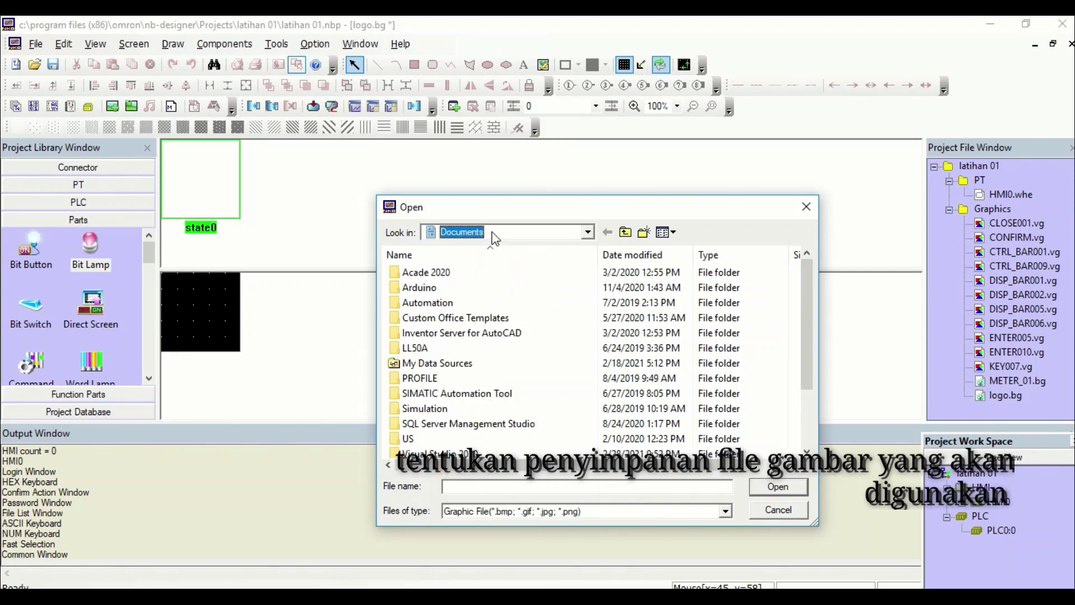
scroll(502, 255, "down", 2)
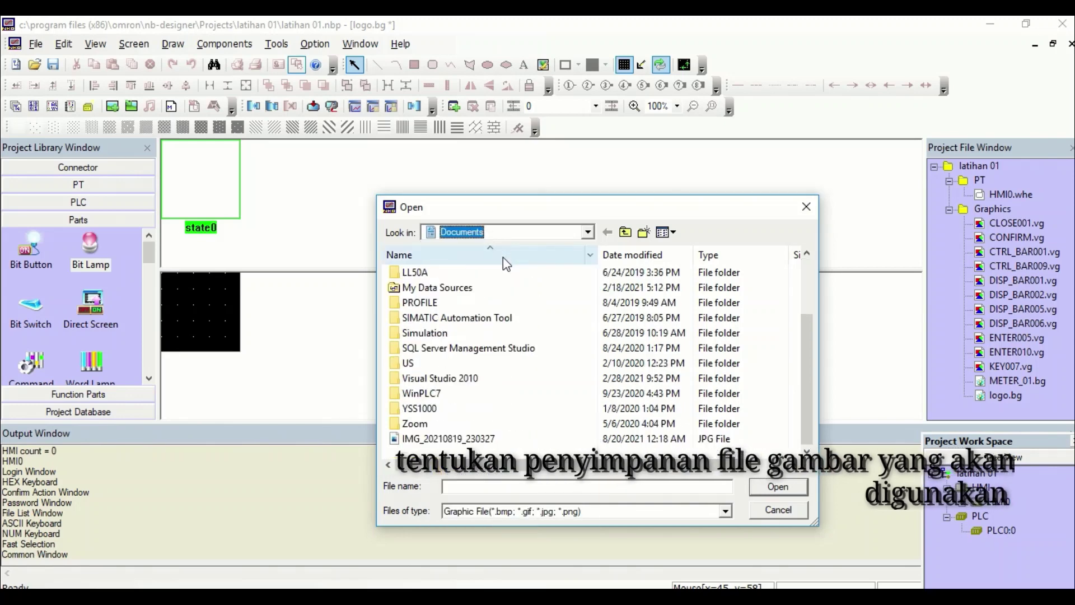
double_click(441, 439)
left_click(54, 64)
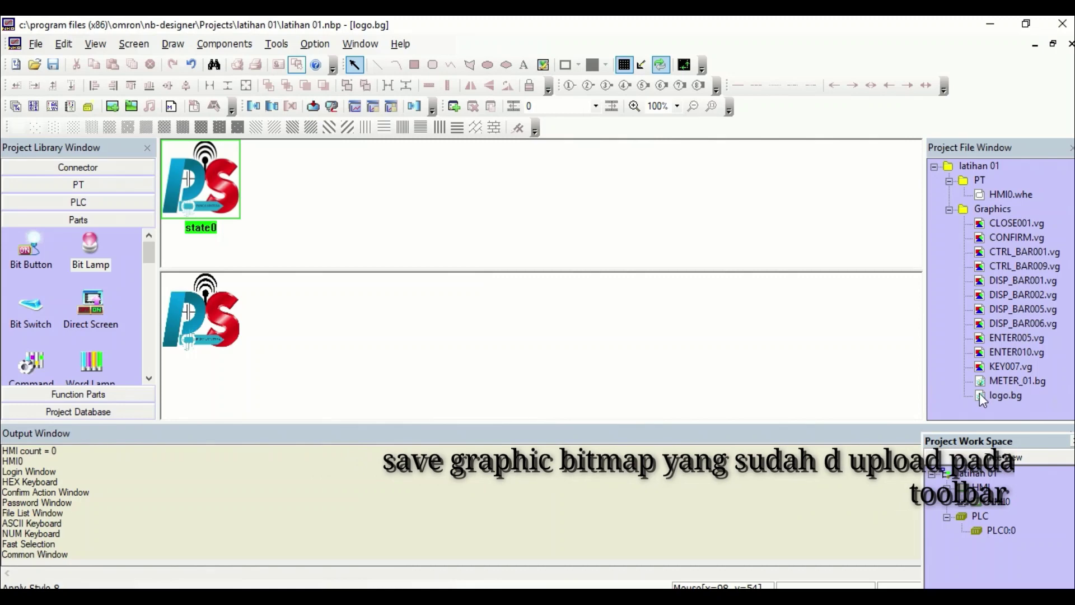
left_click(1008, 396)
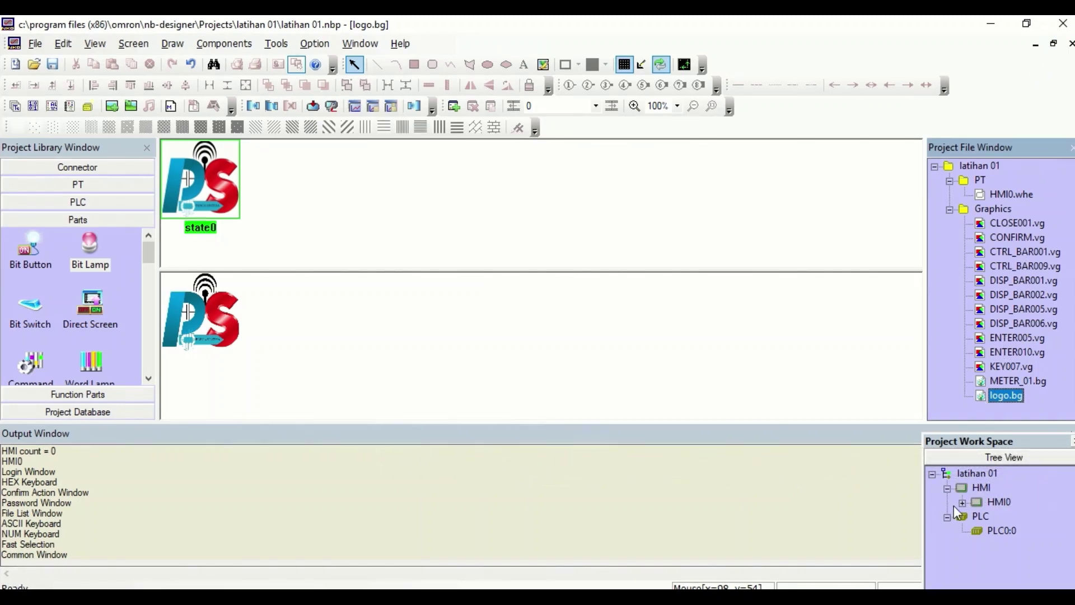
Reopen Frame0 of HMI0 and bring up the function parts library containing the Bitmap part.
double_click(968, 504)
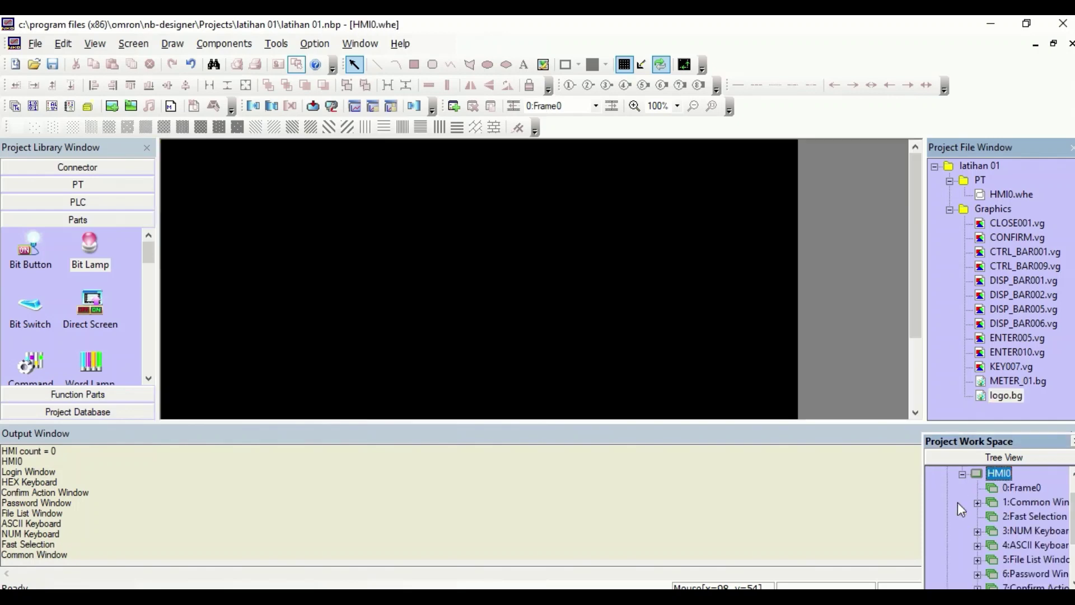
left_click(1017, 488)
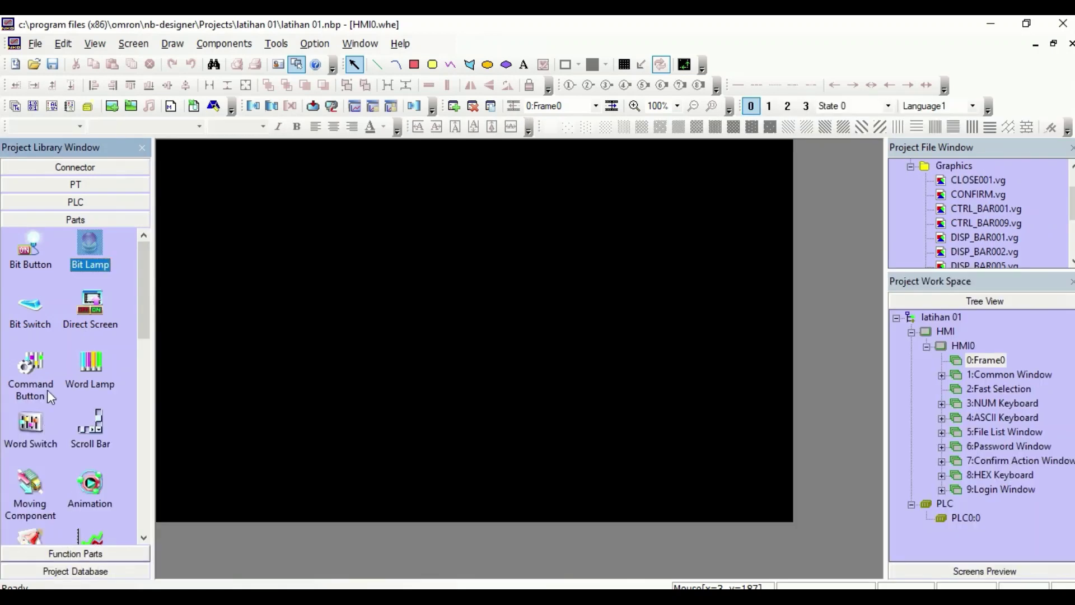
scroll(46, 375, "down", 1)
scroll(137, 483, "down", 5)
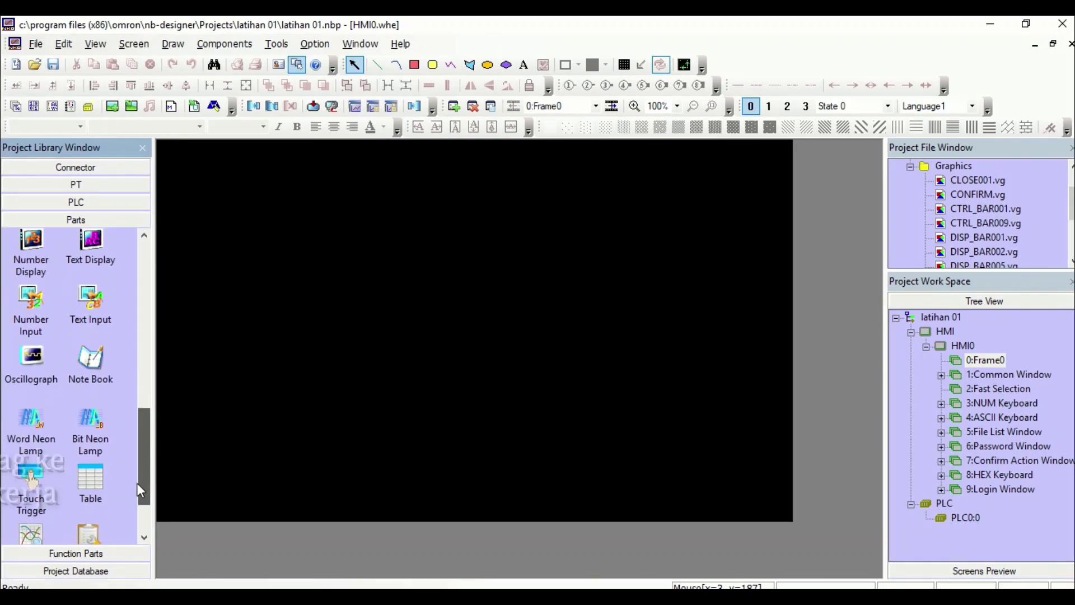
scroll(132, 491, "down", 3)
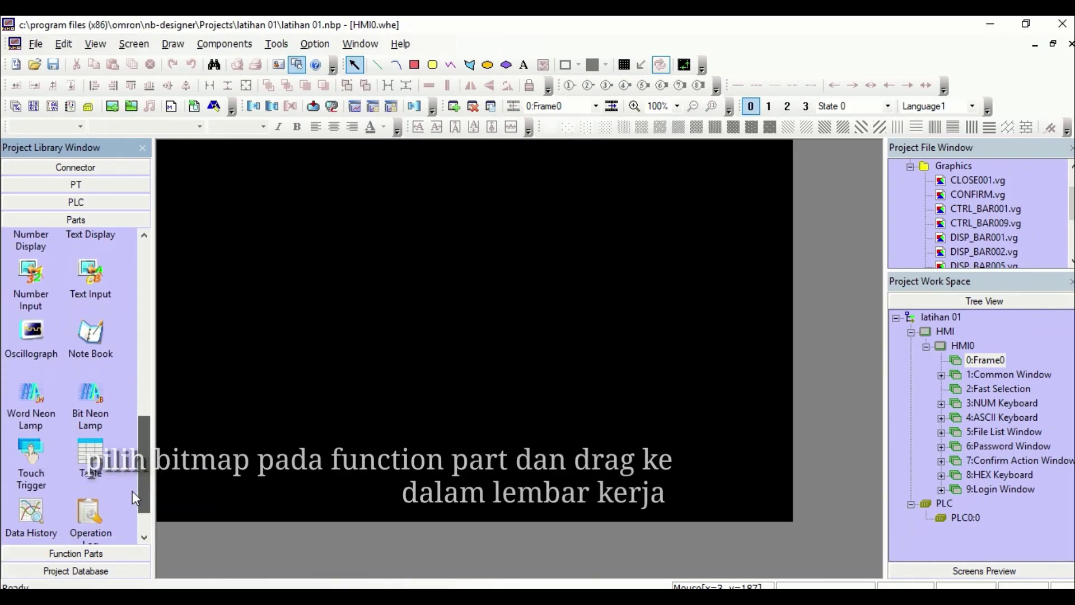
left_click(66, 554)
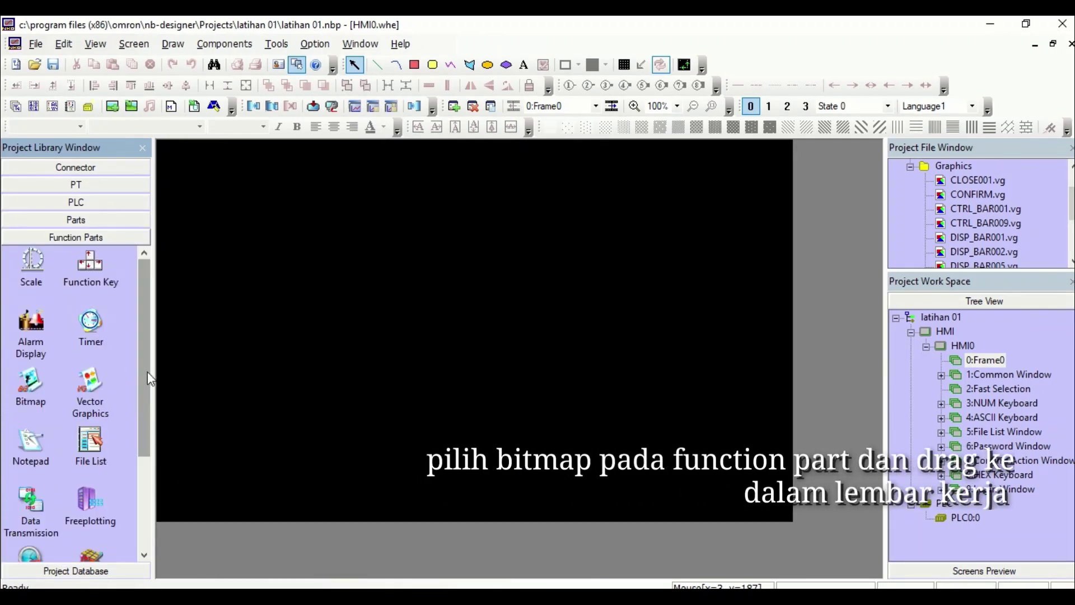
scroll(150, 377, "down", 1)
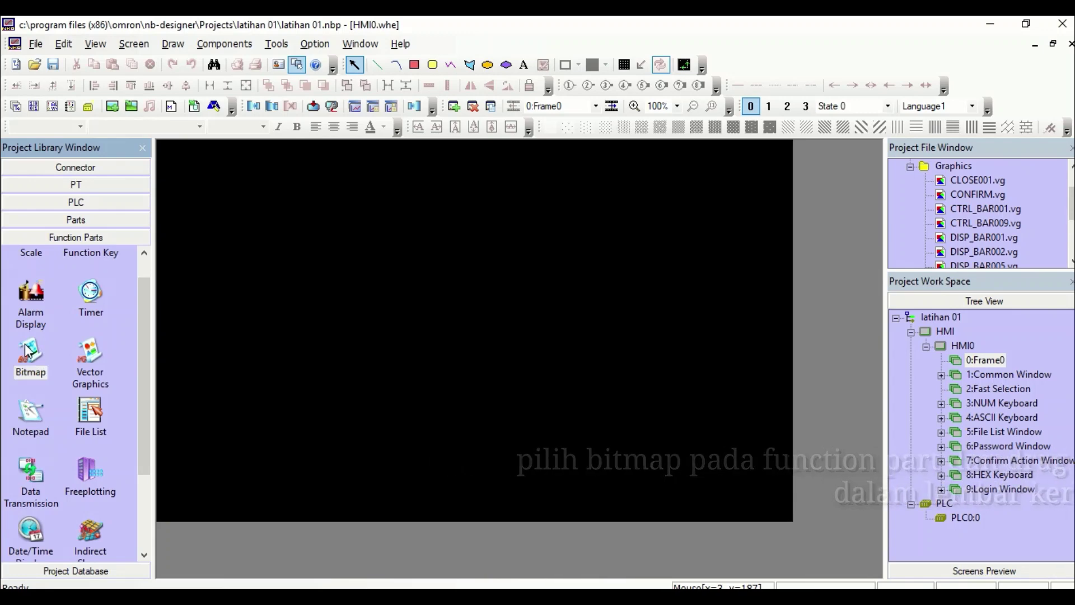
Place a Bitmap part using logo.bg in the upper-left area of Frame0 and enlarge it.
left_click_drag(26, 351, 227, 431)
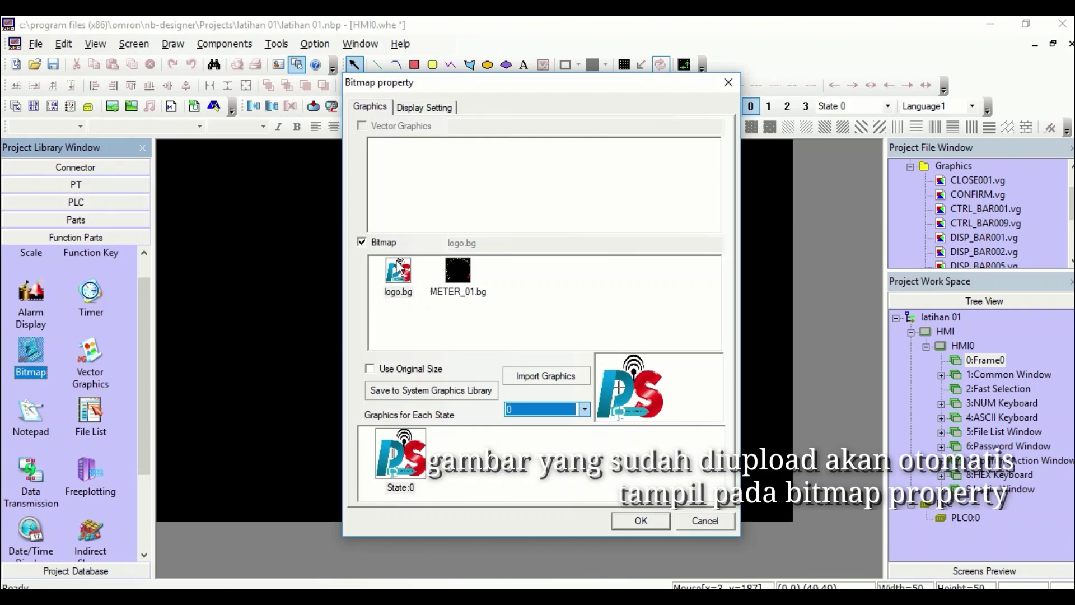
left_click(391, 280)
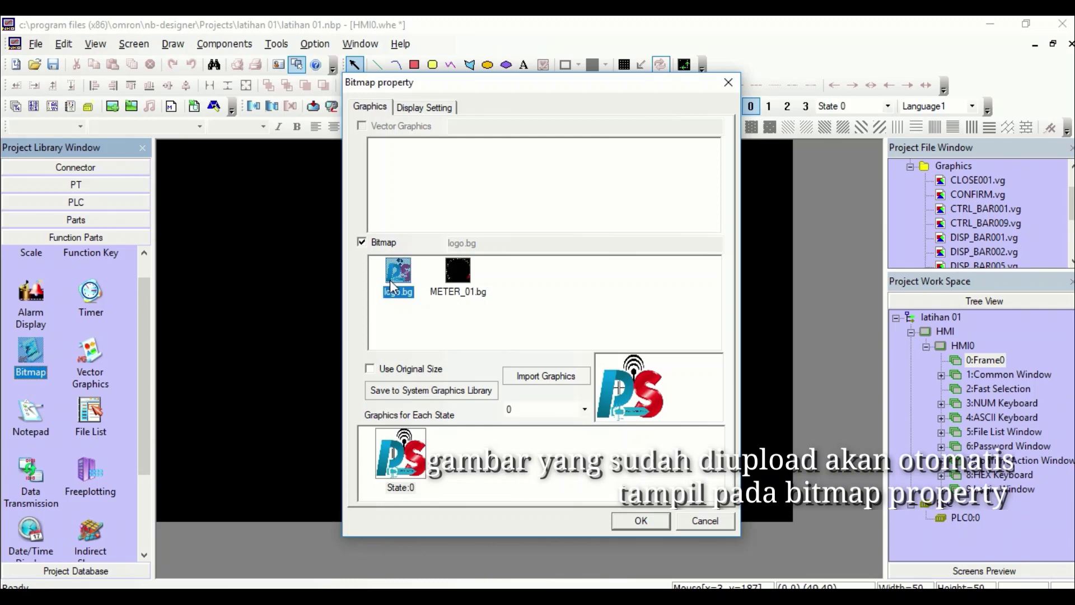
left_click(641, 521)
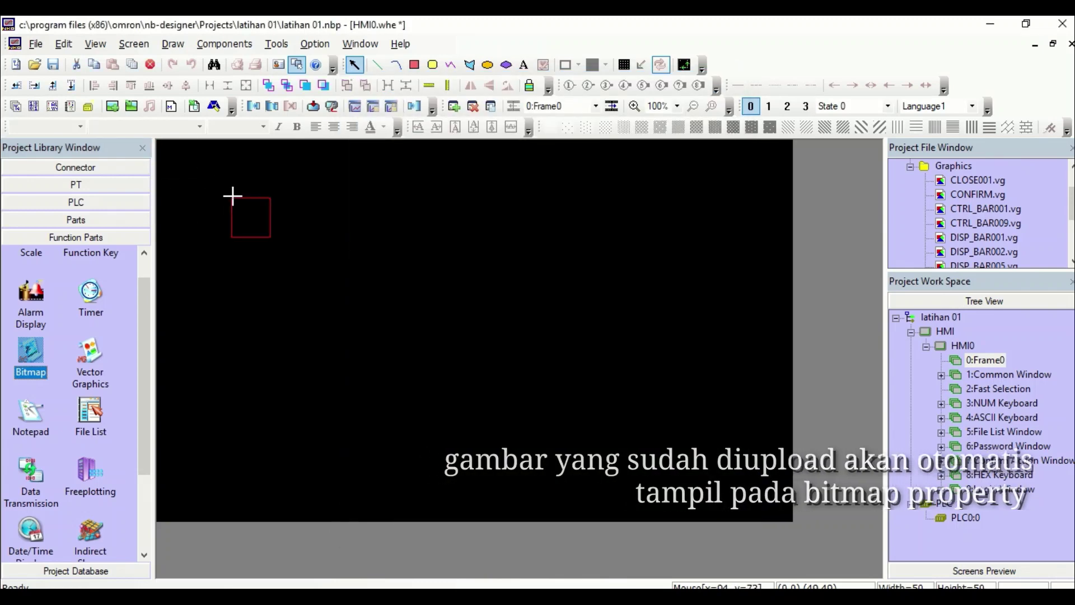
left_click(213, 185)
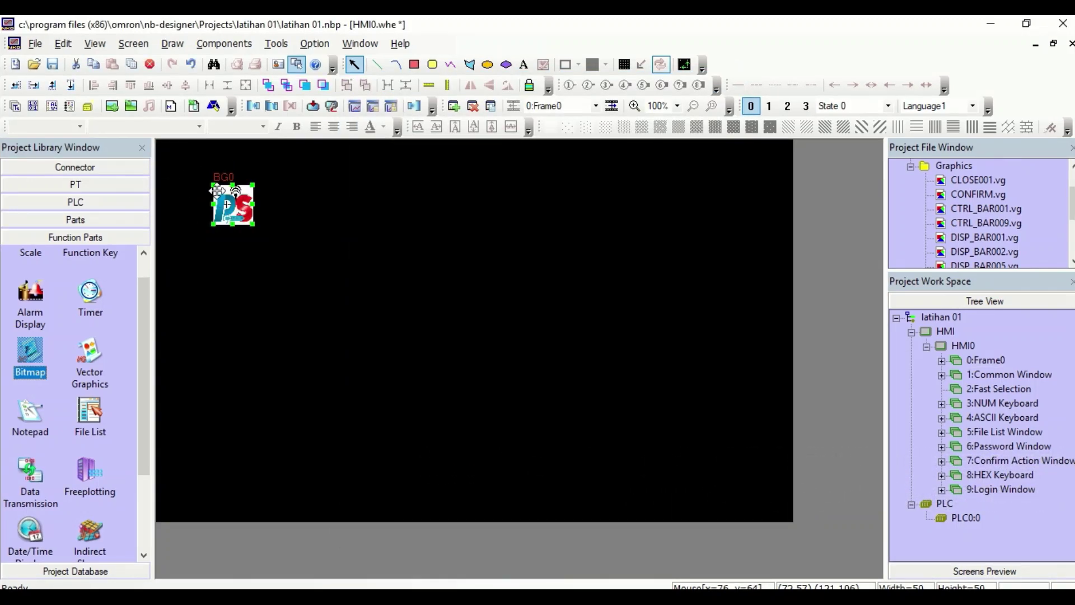
left_click_drag(253, 224, 314, 274)
left_click(305, 281)
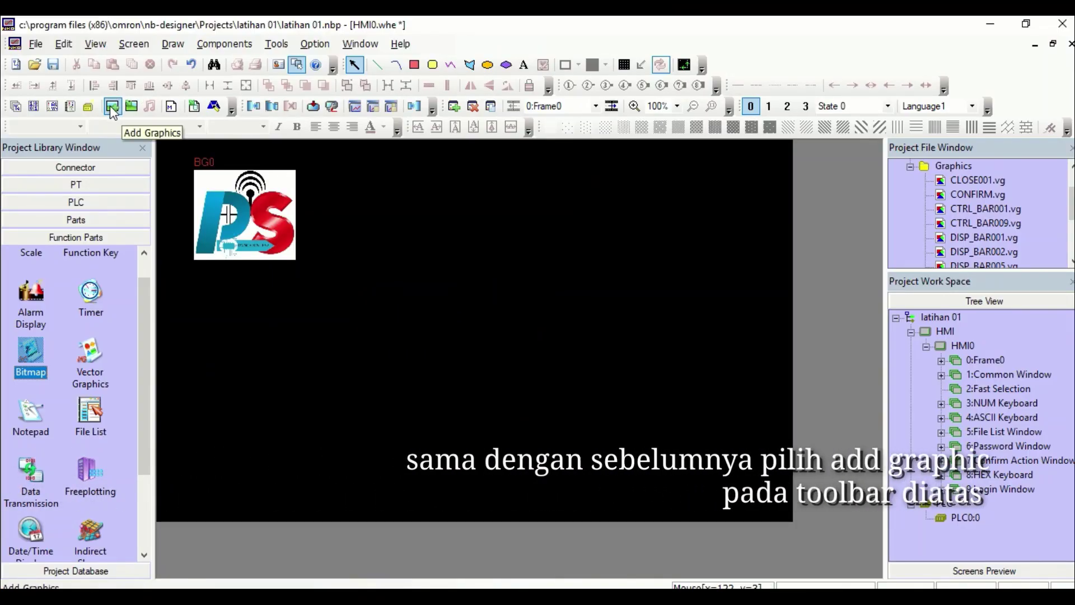
Create a bitmap-type graphic named "logo 2" and add a second state, state1, to it.
left_click(112, 106)
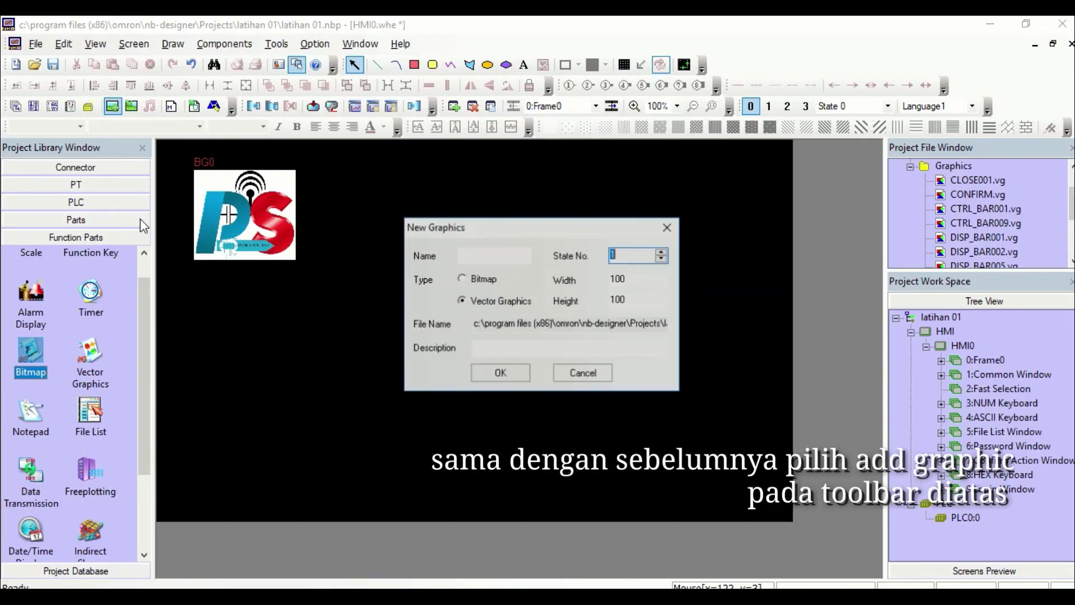
left_click(486, 256)
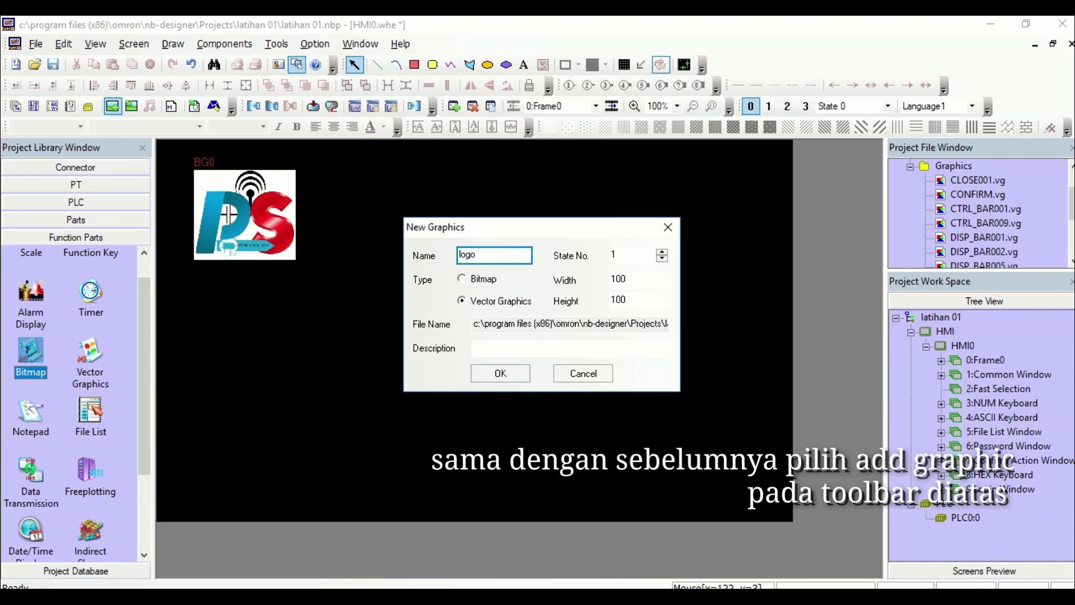
left_click(463, 280)
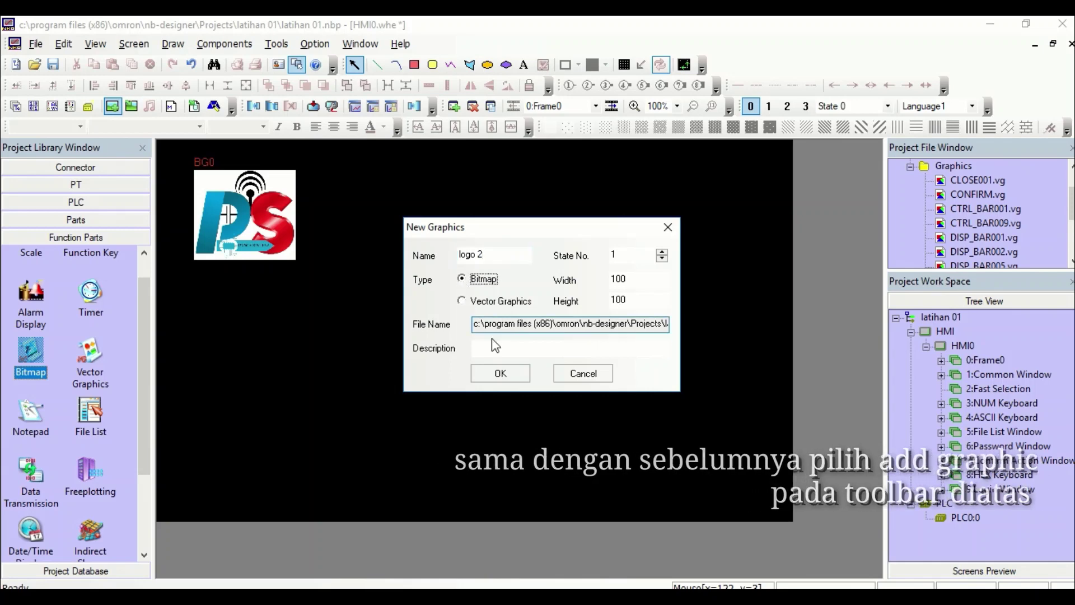
left_click(501, 374)
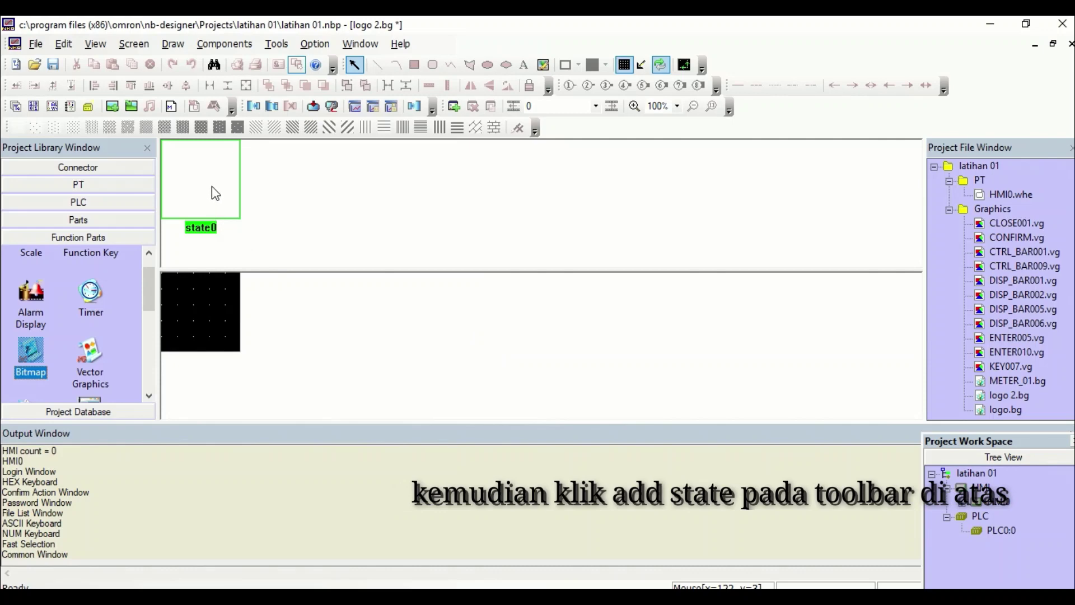
left_click(454, 108)
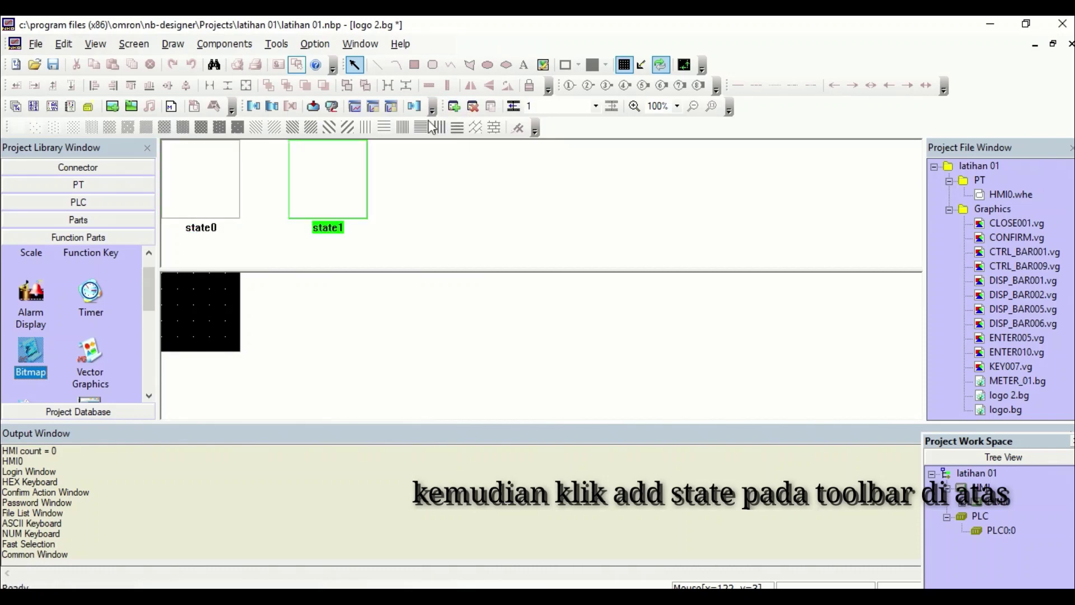
Load the image IMG_20210819_230327 from Documents into state0 of the logo 2 graphic.
left_click(213, 206)
right_click(206, 299)
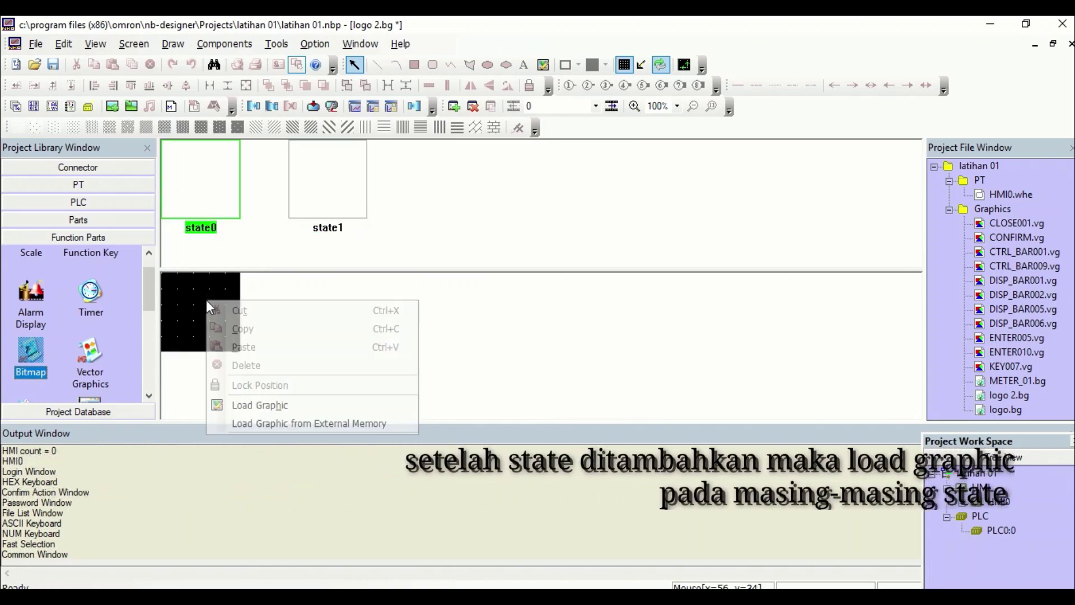
left_click(249, 405)
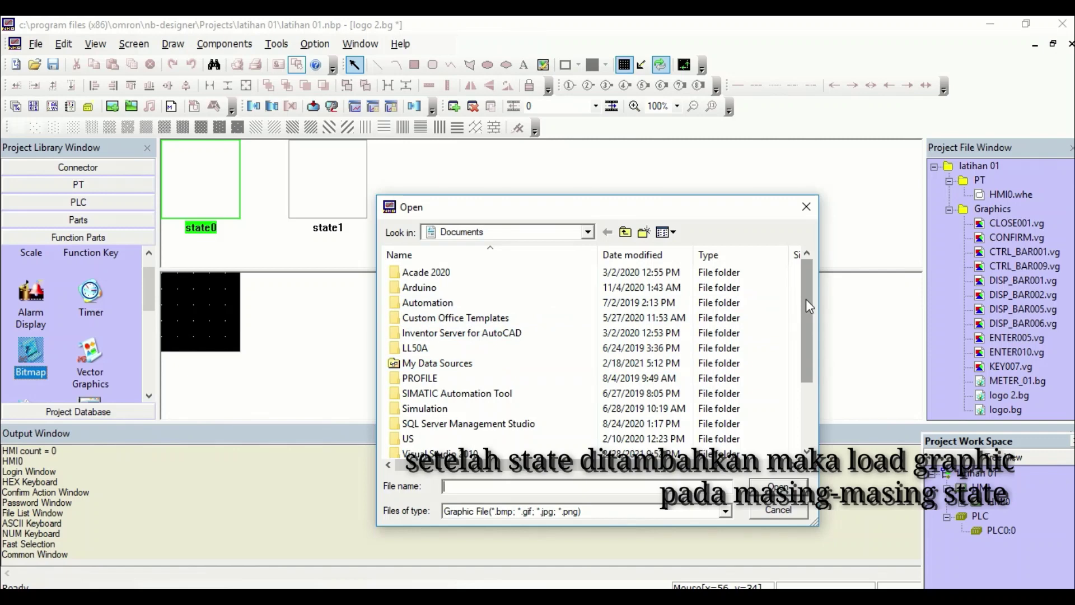
left_click_drag(807, 302, 803, 384)
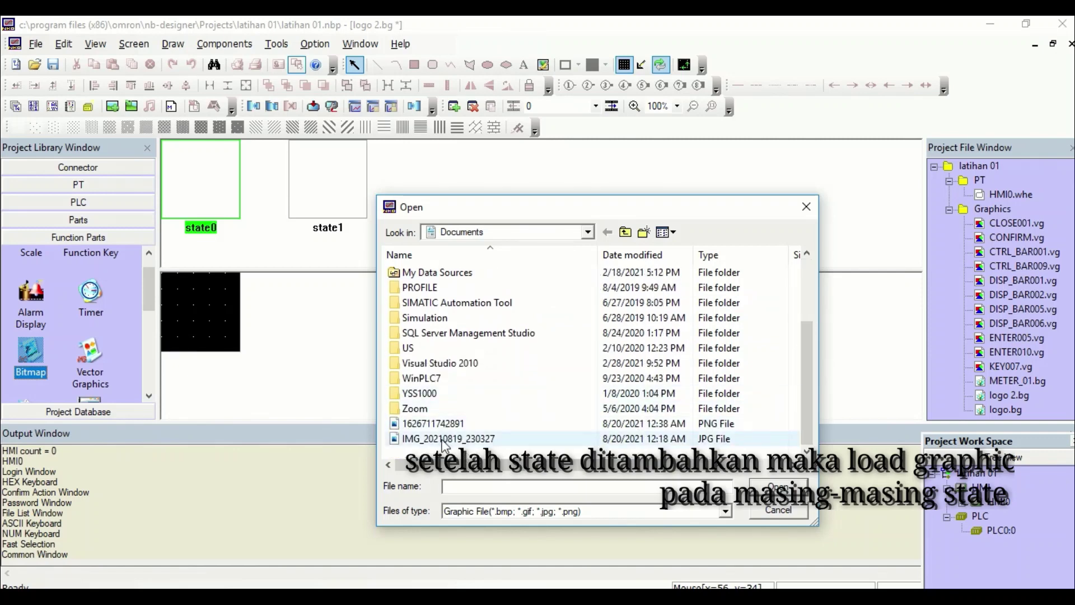
left_click(422, 427)
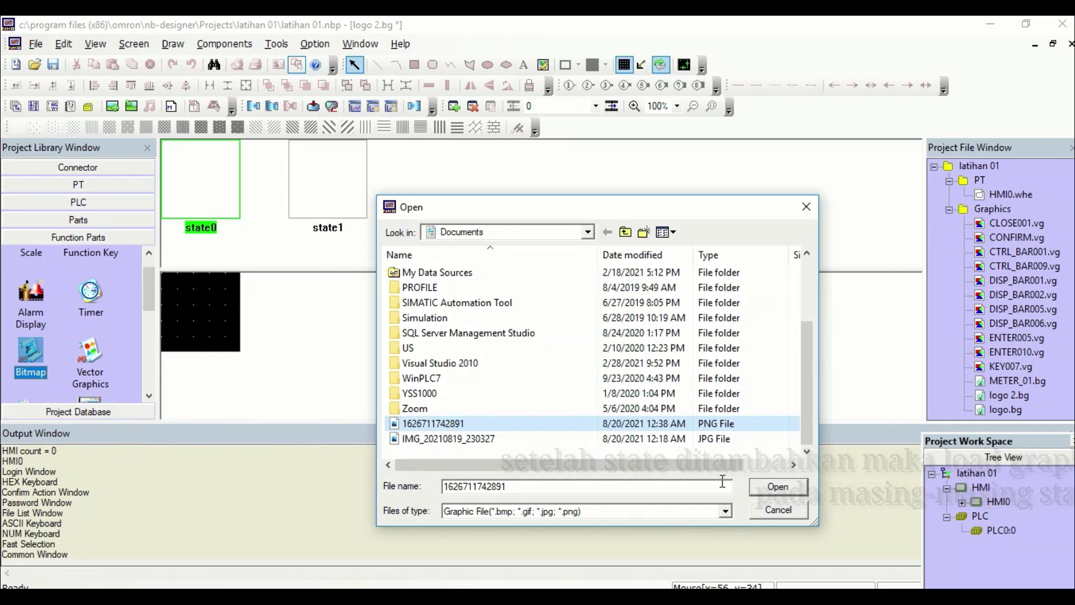
left_click(465, 439)
left_click(778, 486)
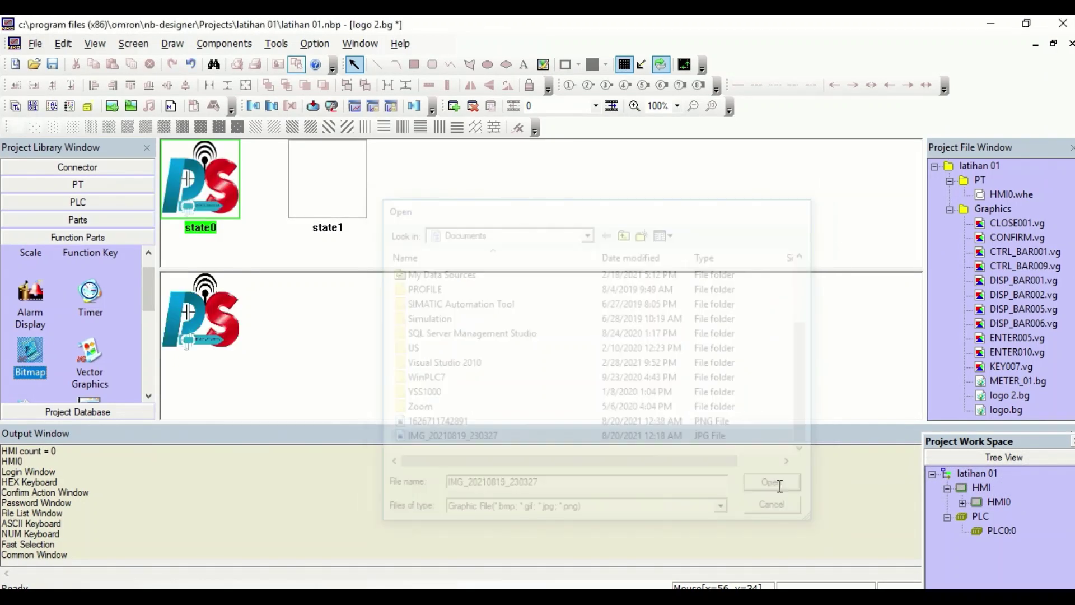
left_click(321, 193)
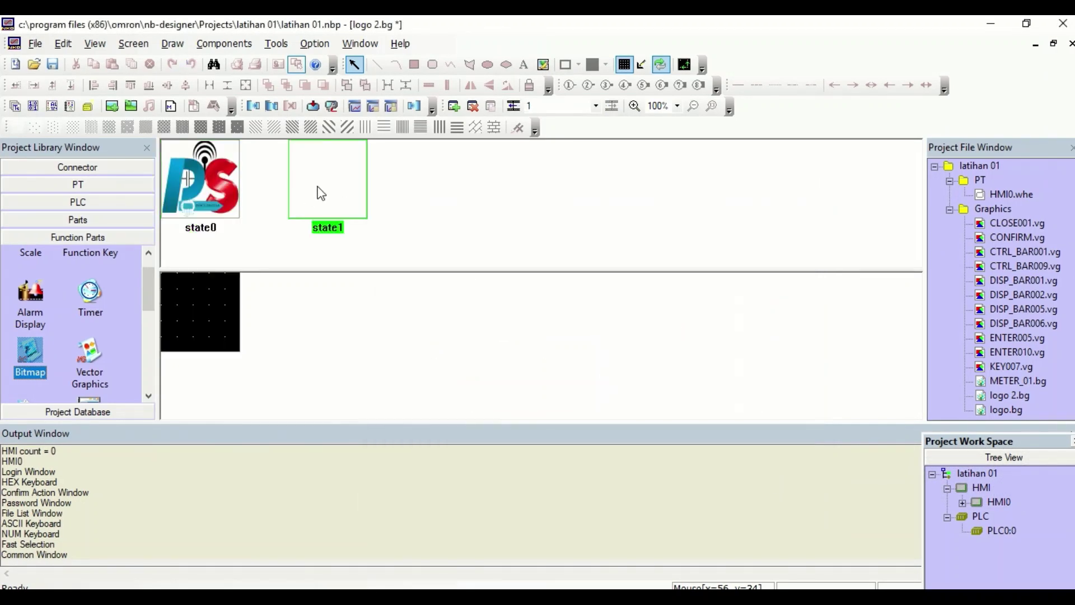
right_click(210, 305)
left_click(243, 403)
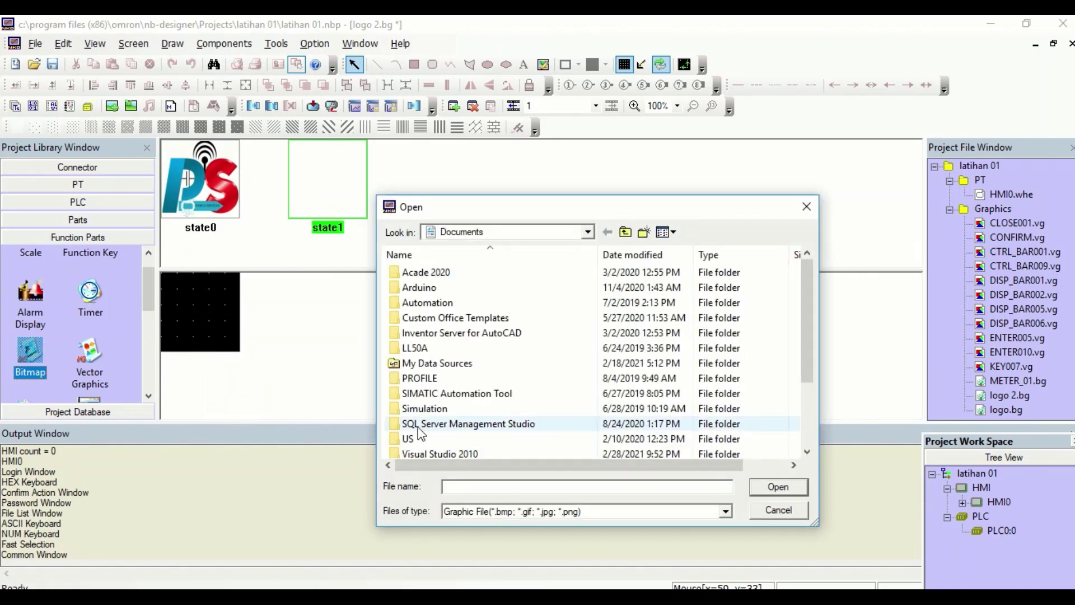
left_click_drag(808, 364, 808, 449)
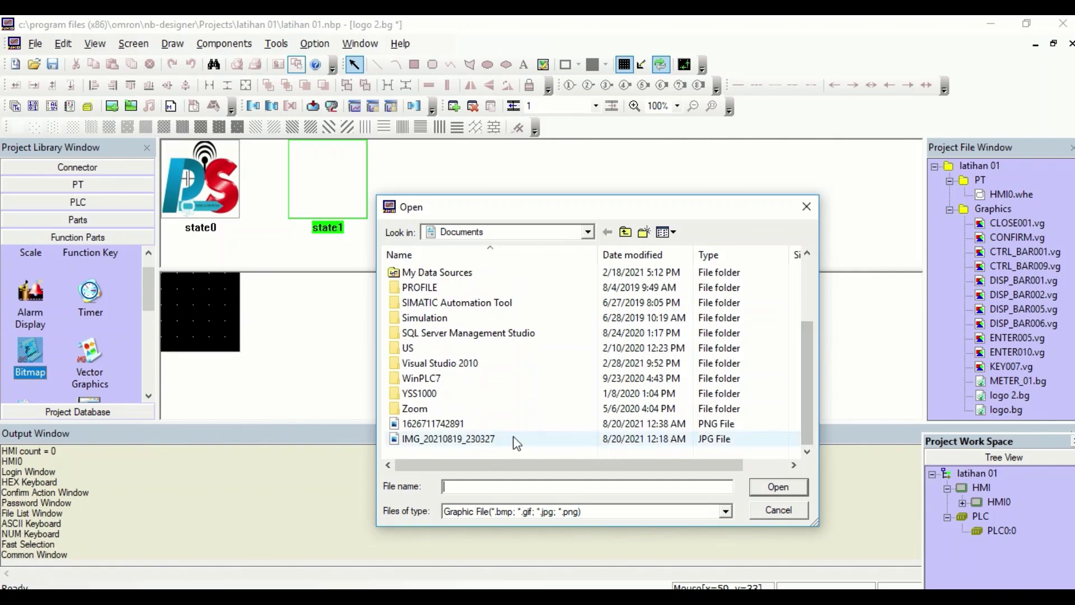
left_click(471, 426)
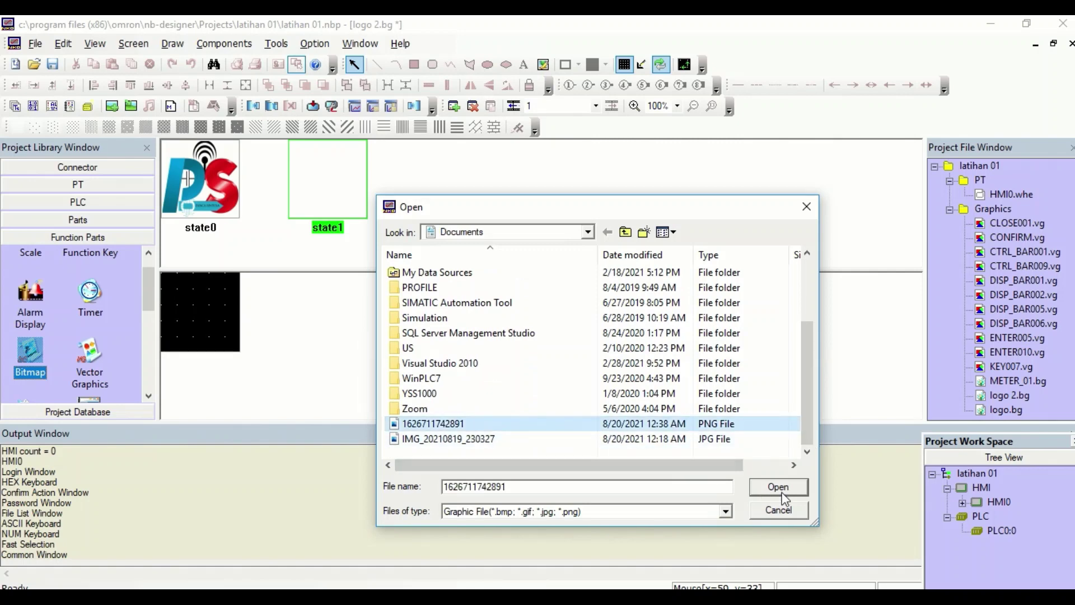
left_click(778, 487)
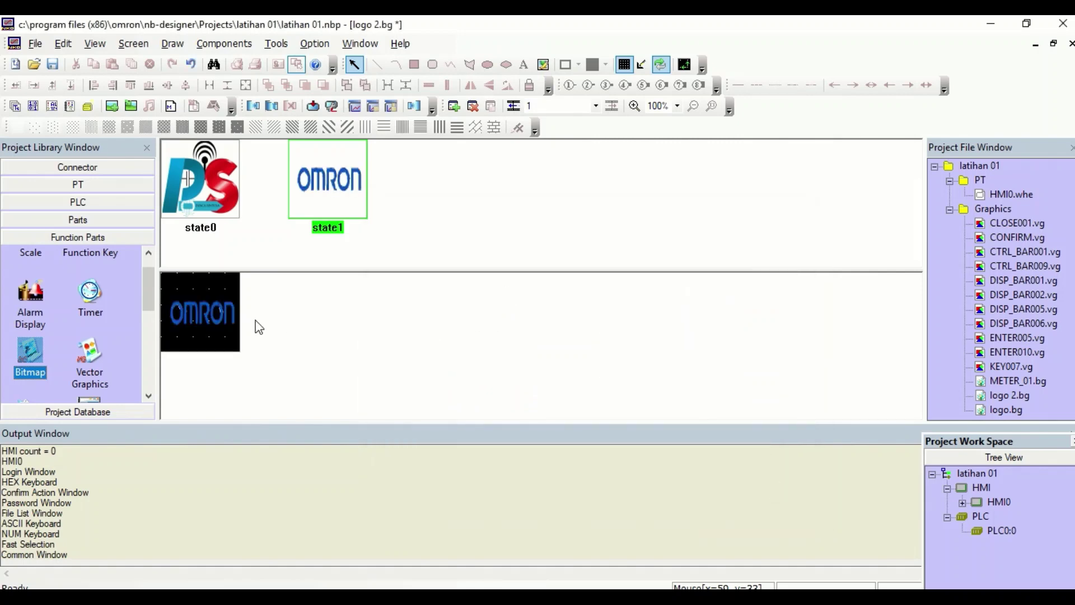
left_click(52, 65)
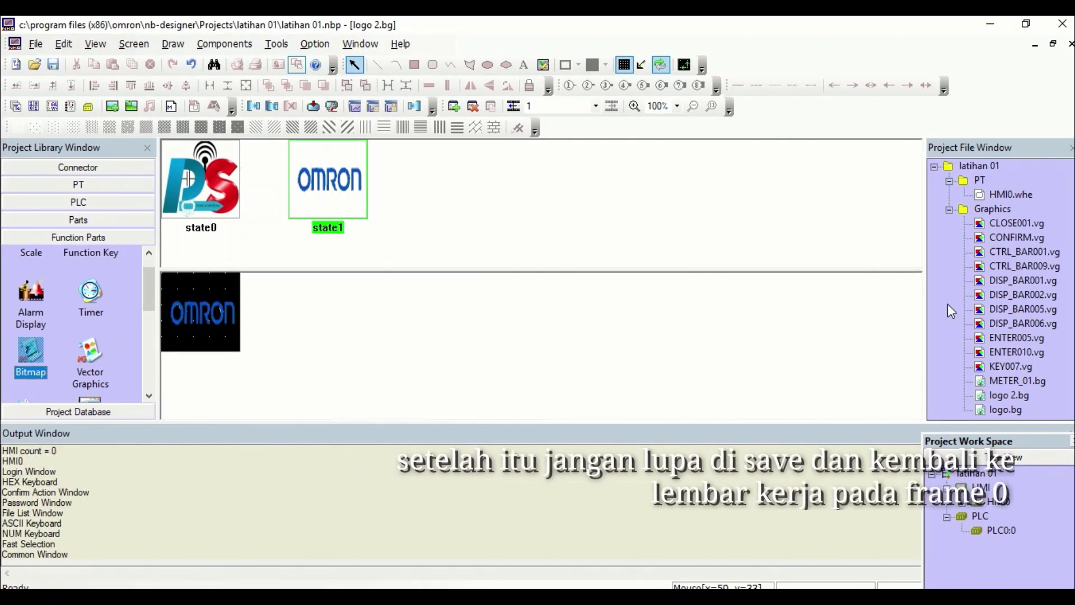
Return to Frame0 and place a Bit Button with write address LB 0 near the middle of the screen.
double_click(959, 502)
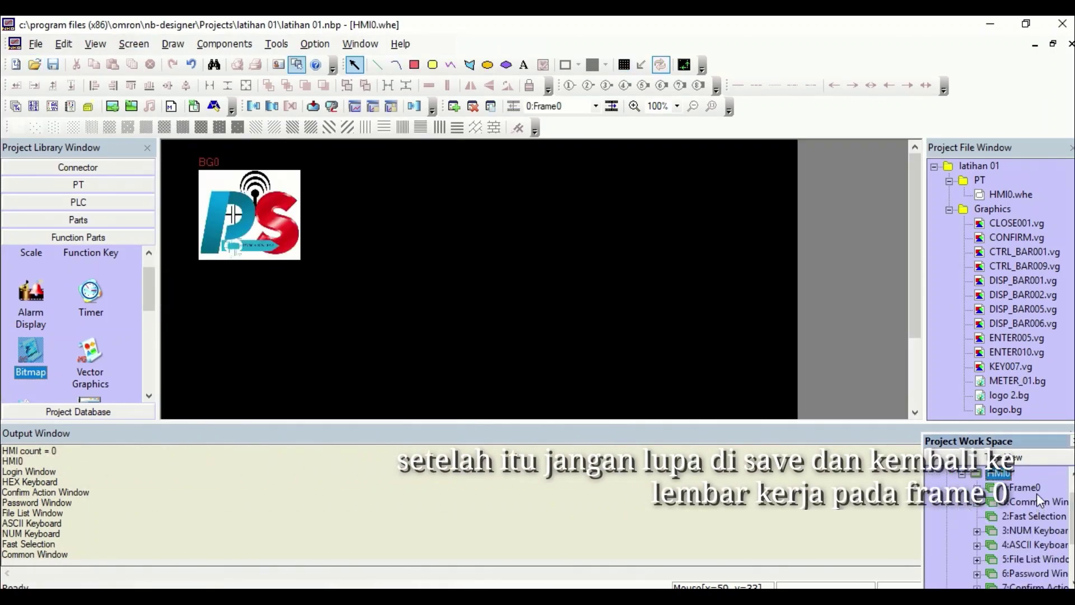
double_click(1029, 486)
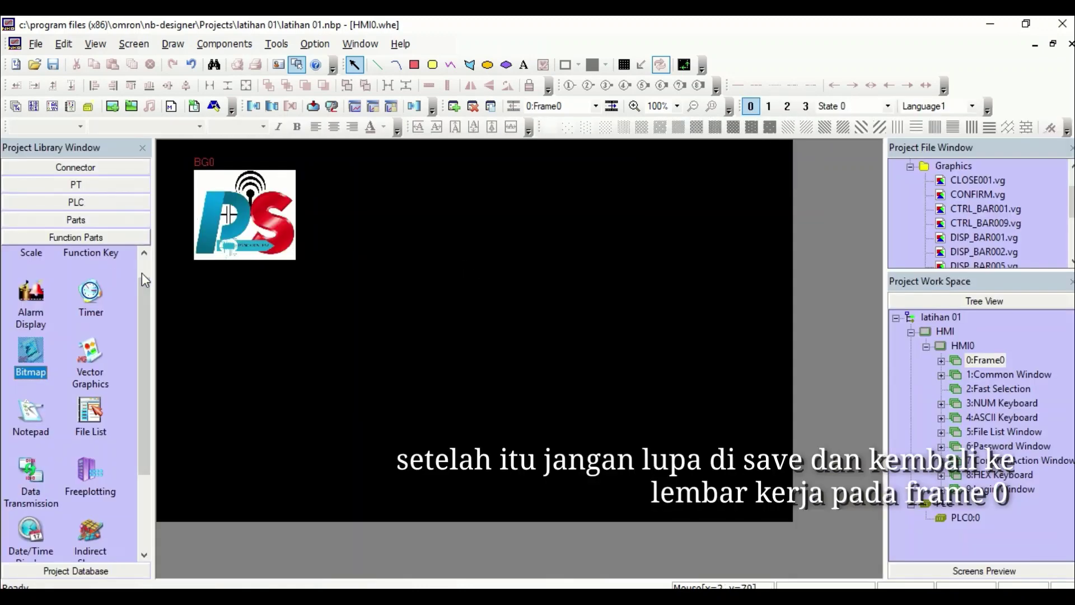
scroll(143, 280, "up", 1)
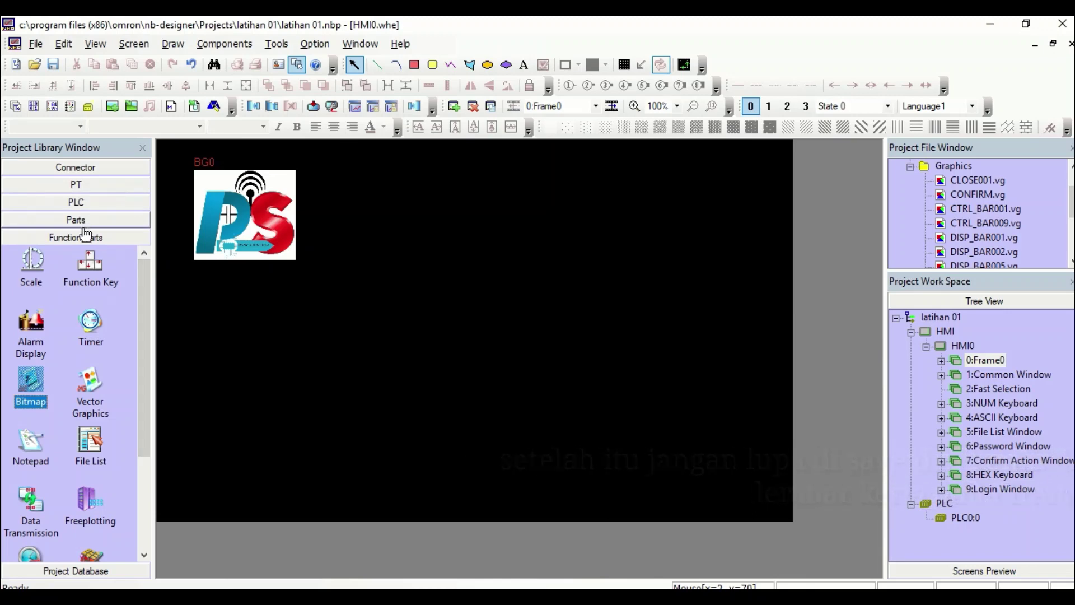
left_click(82, 221)
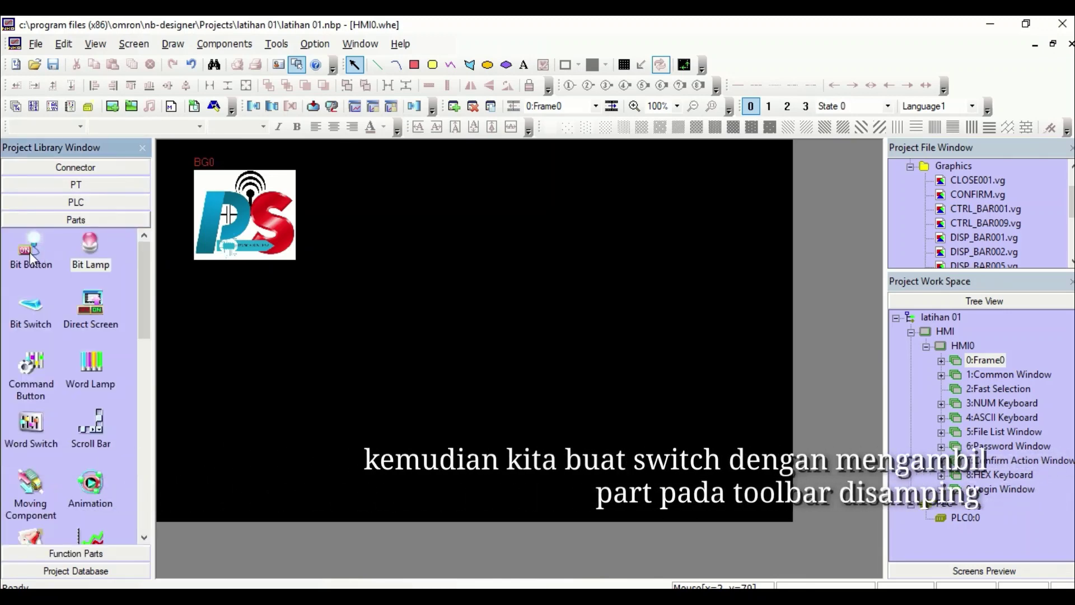
left_click_drag(31, 247, 436, 352)
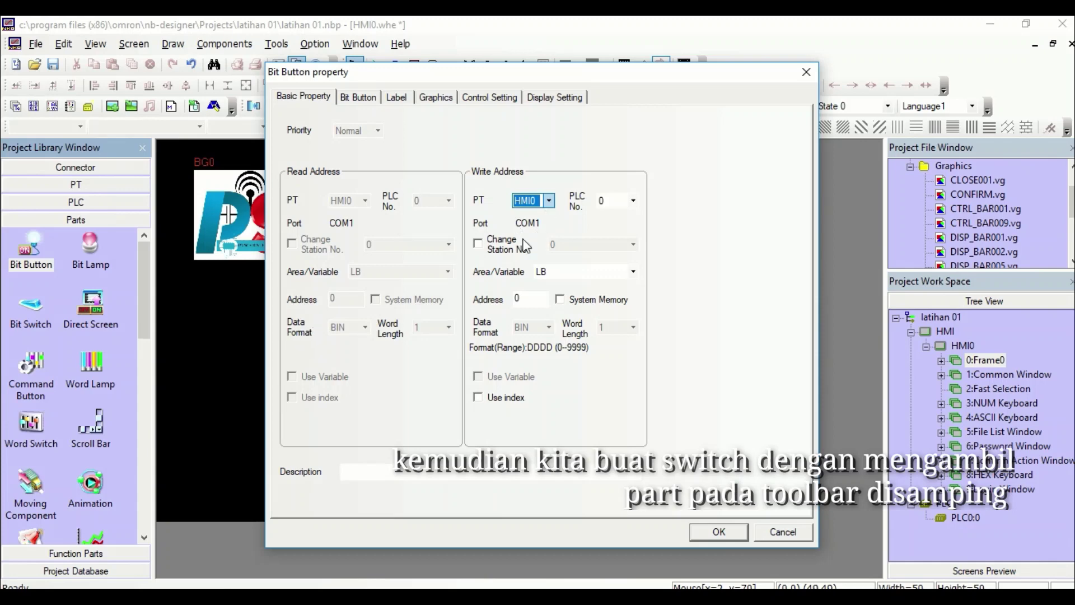
left_click(718, 532)
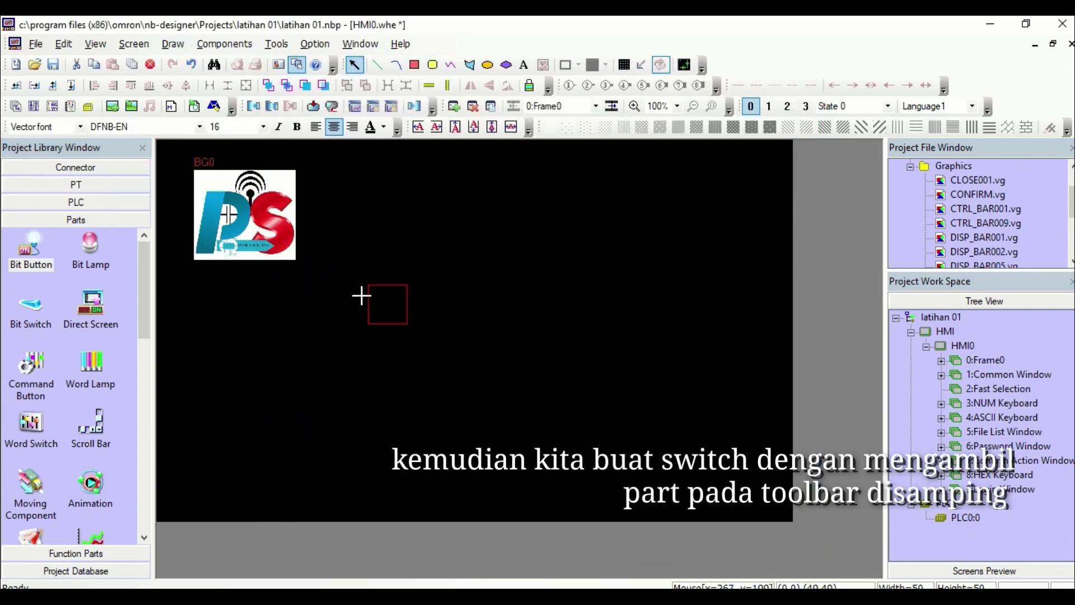
left_click(360, 287)
left_click_drag(382, 306, 425, 328)
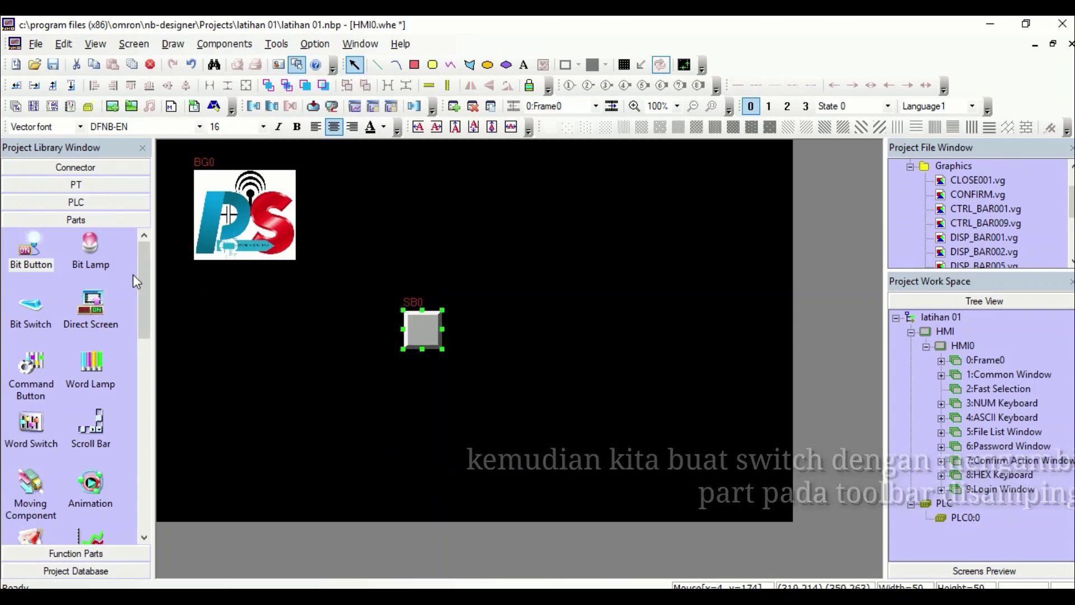
Place a Bit Lamp with read address LB 0 just beside the bit button, using the logo 2.bg bitmap as its graphic.
left_click(88, 249)
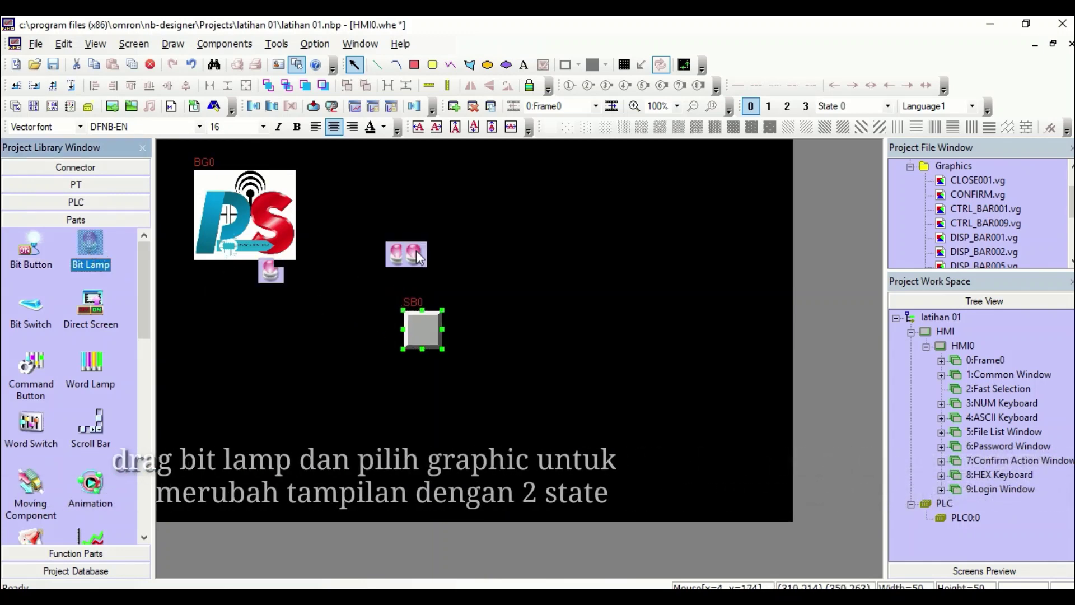
left_click(417, 247)
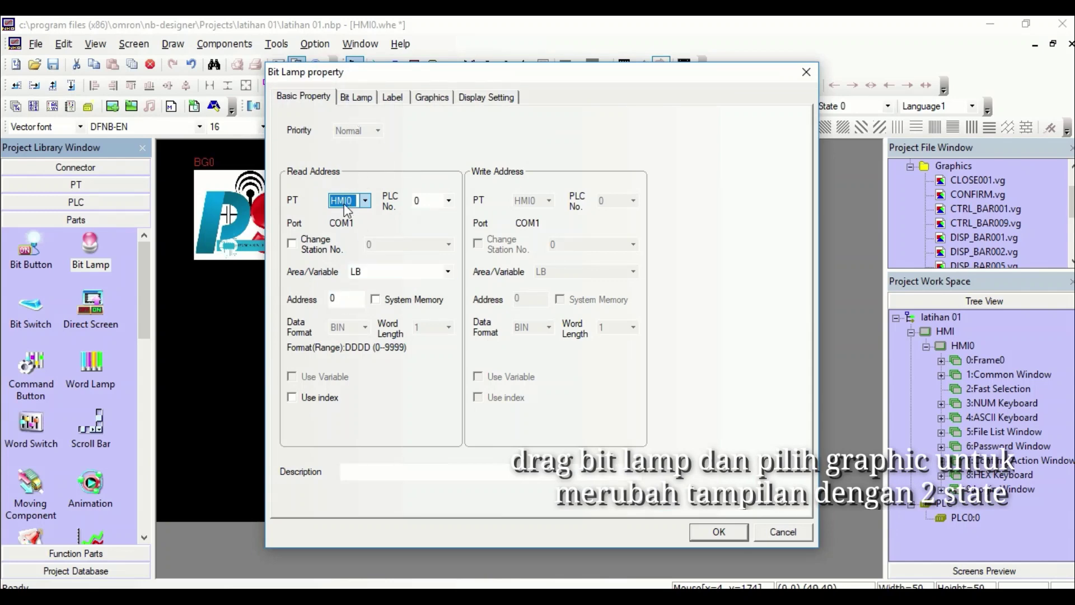
left_click(432, 97)
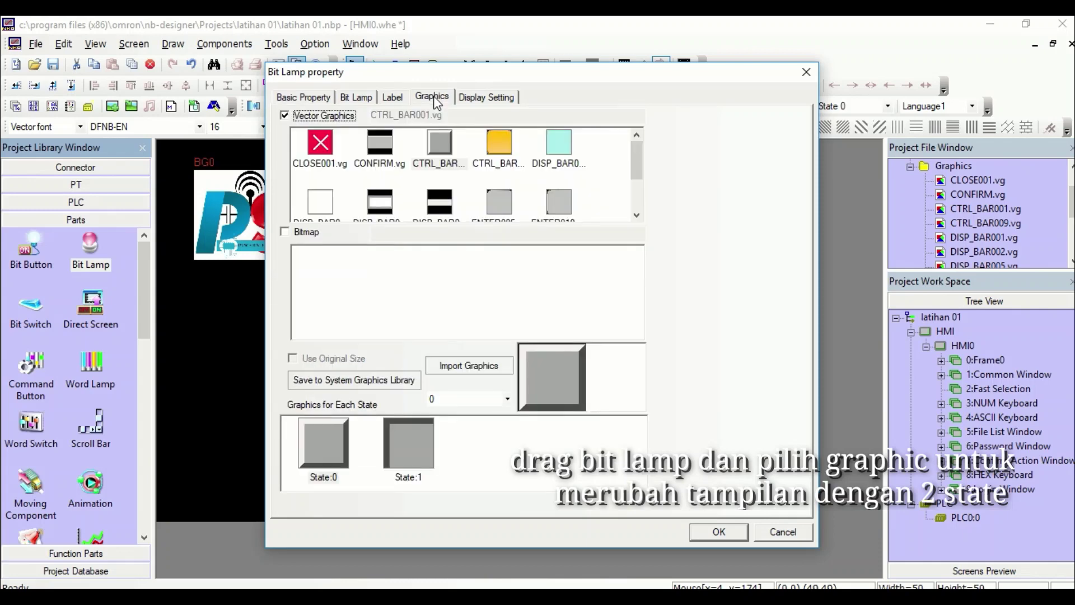
scroll(640, 178, "down", 3)
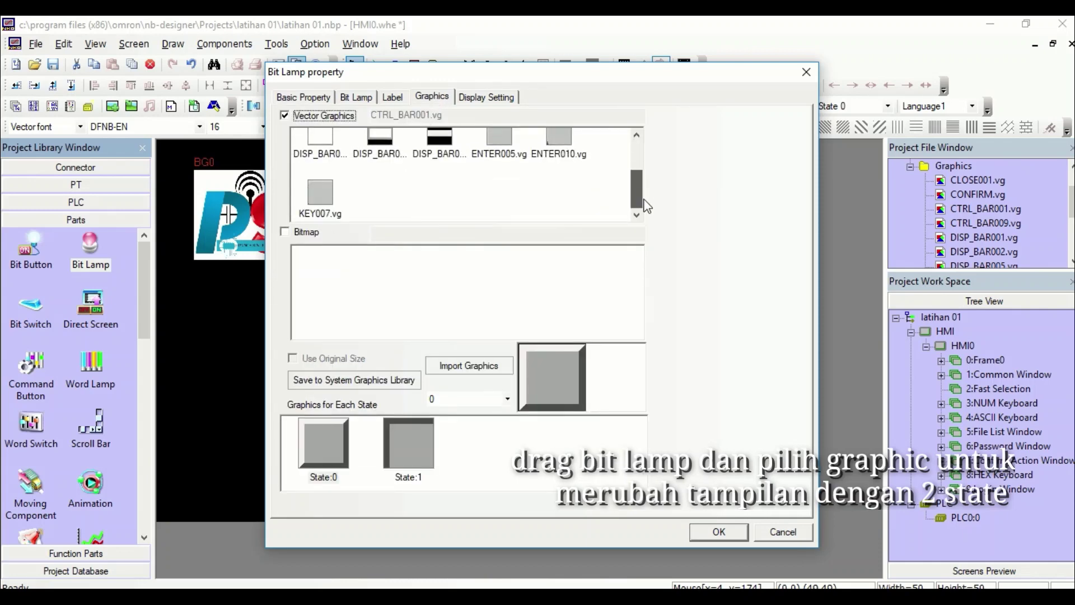
left_click(285, 232)
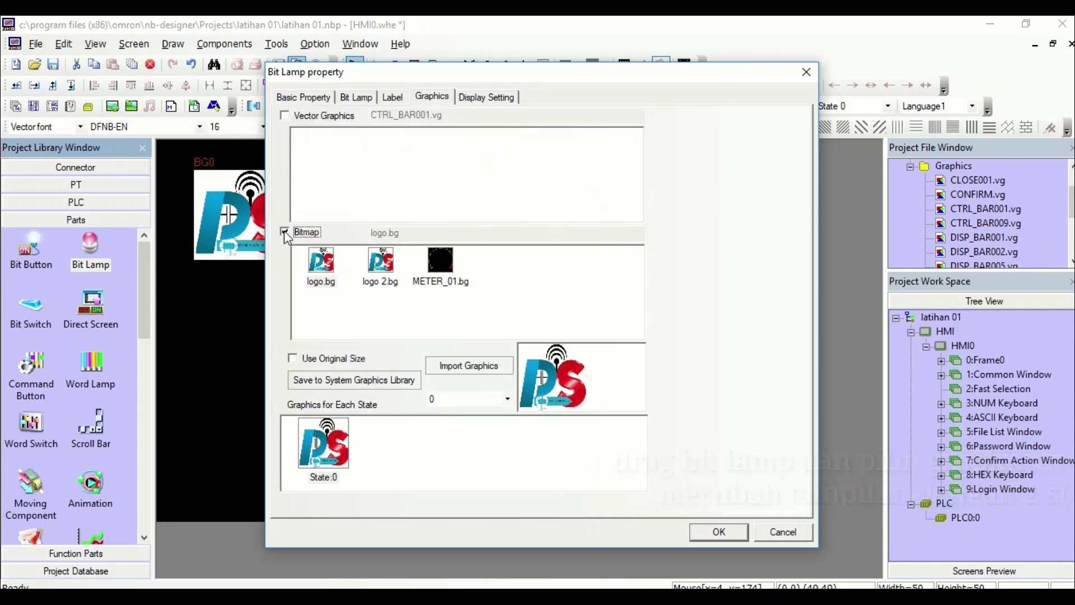
left_click(382, 277)
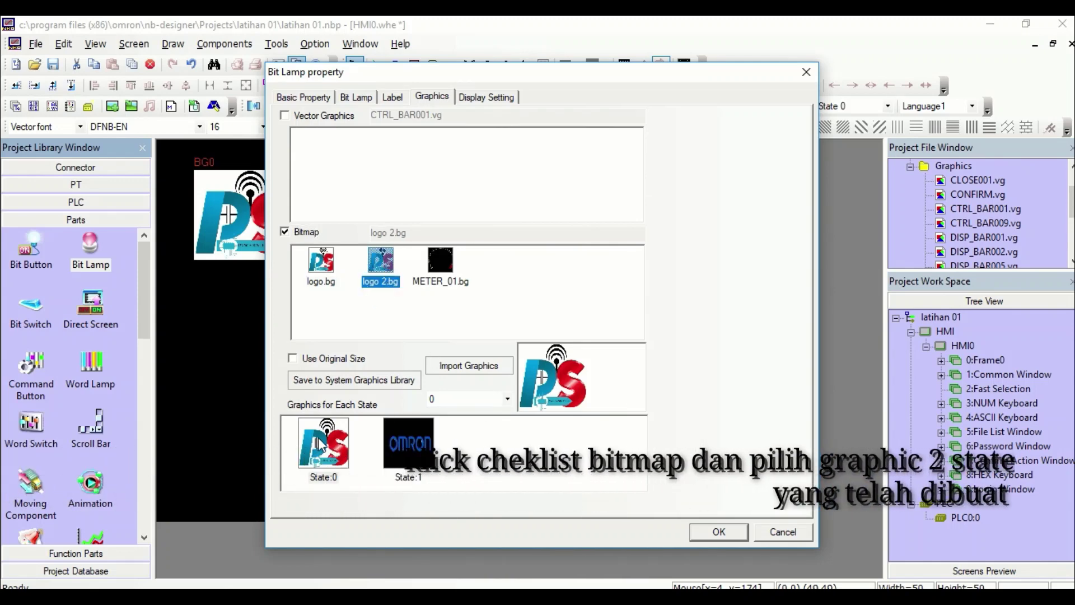
left_click(719, 531)
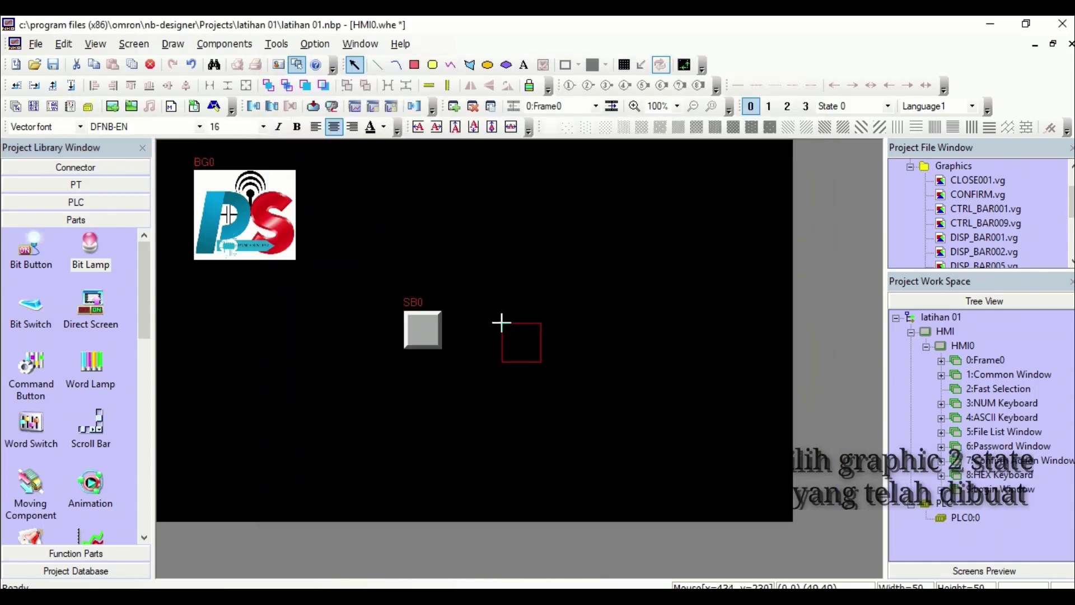
left_click(469, 309)
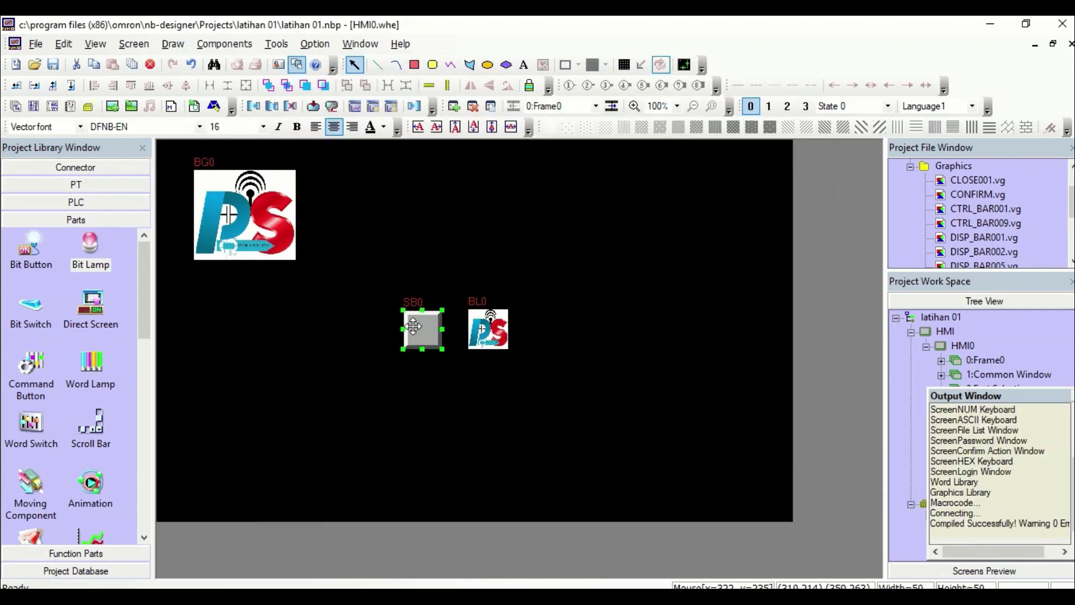
Set the type of bit button SB0 to Momentary.
right_click(413, 328)
left_click(394, 320)
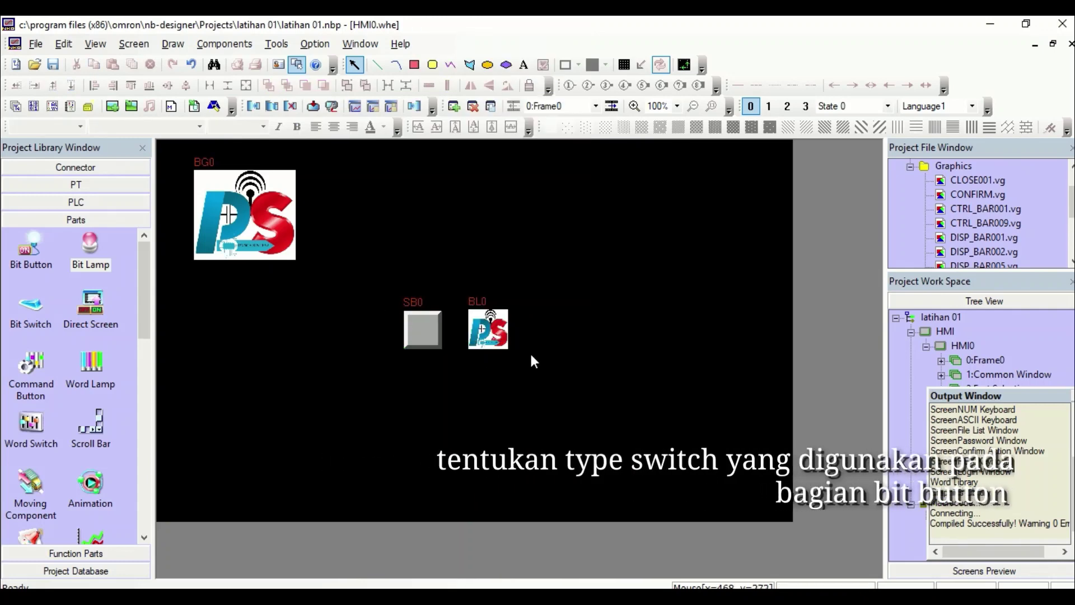
right_click(421, 315)
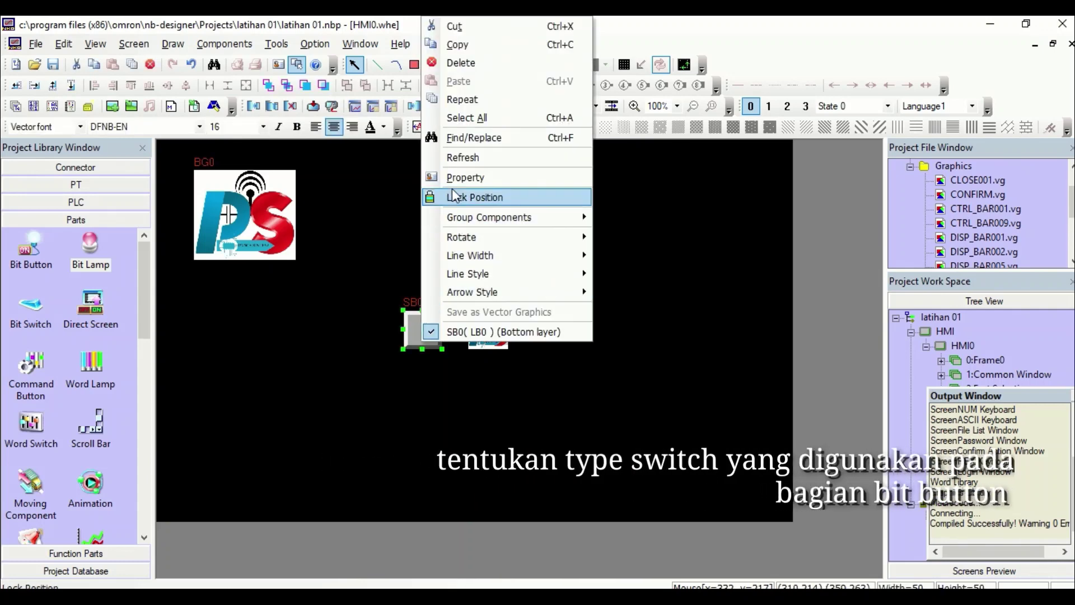
left_click(411, 321)
double_click(411, 321)
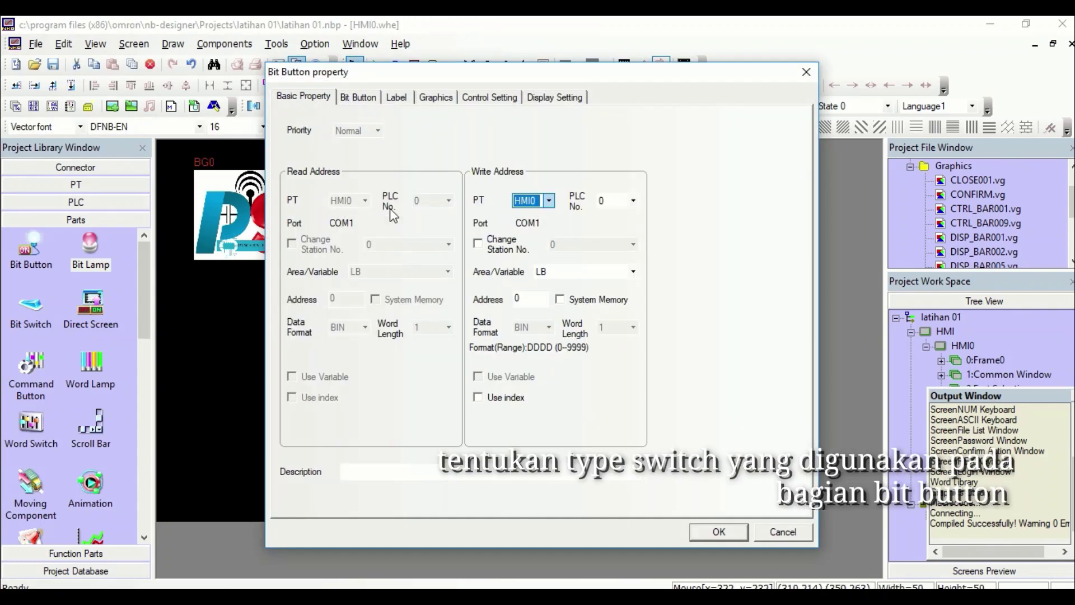
left_click(371, 100)
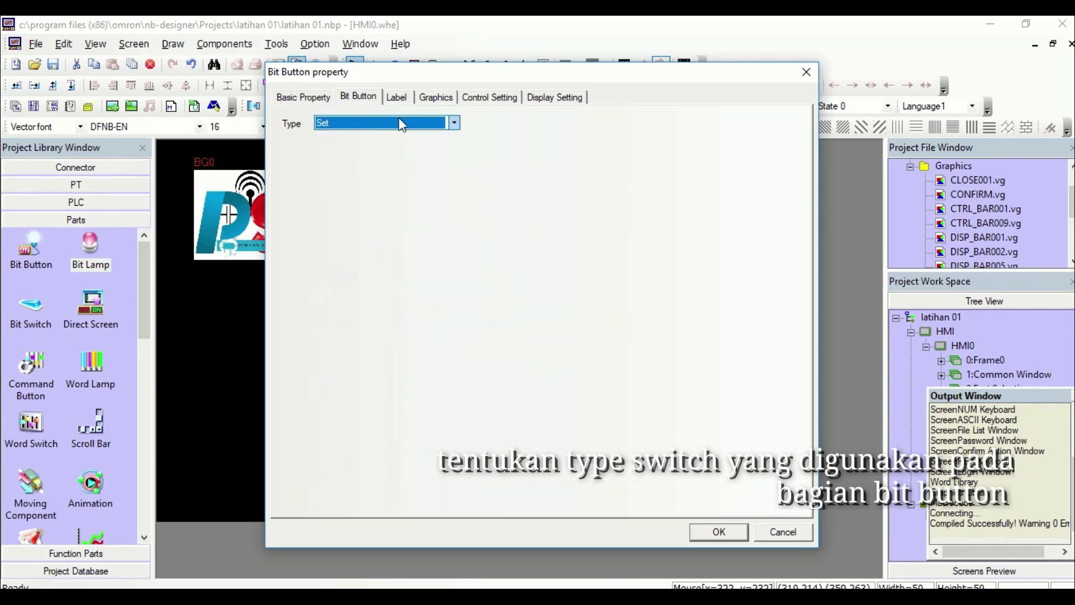
left_click(454, 124)
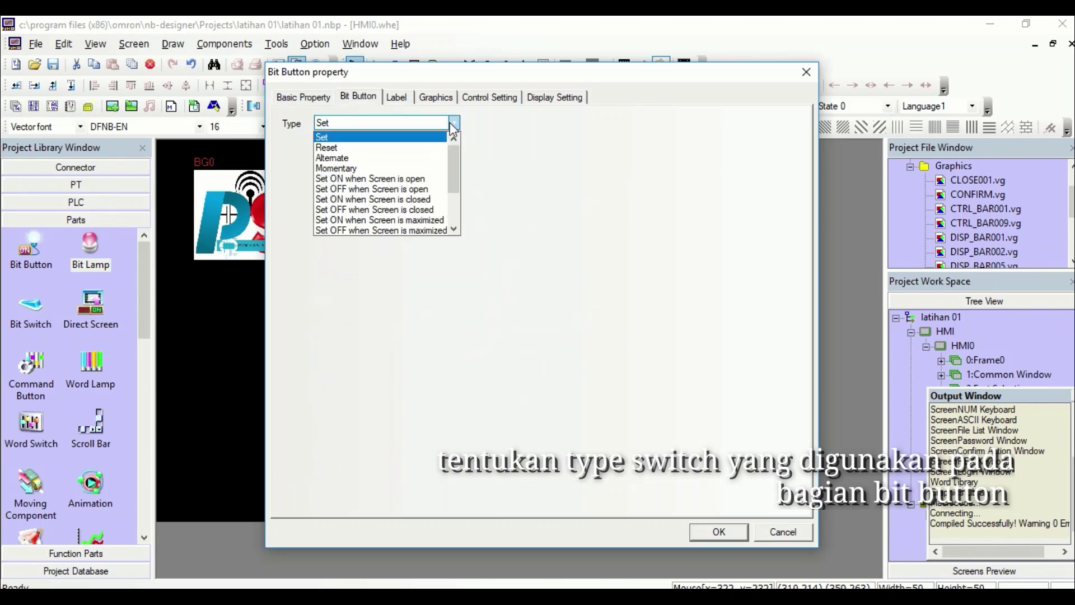
left_click(409, 168)
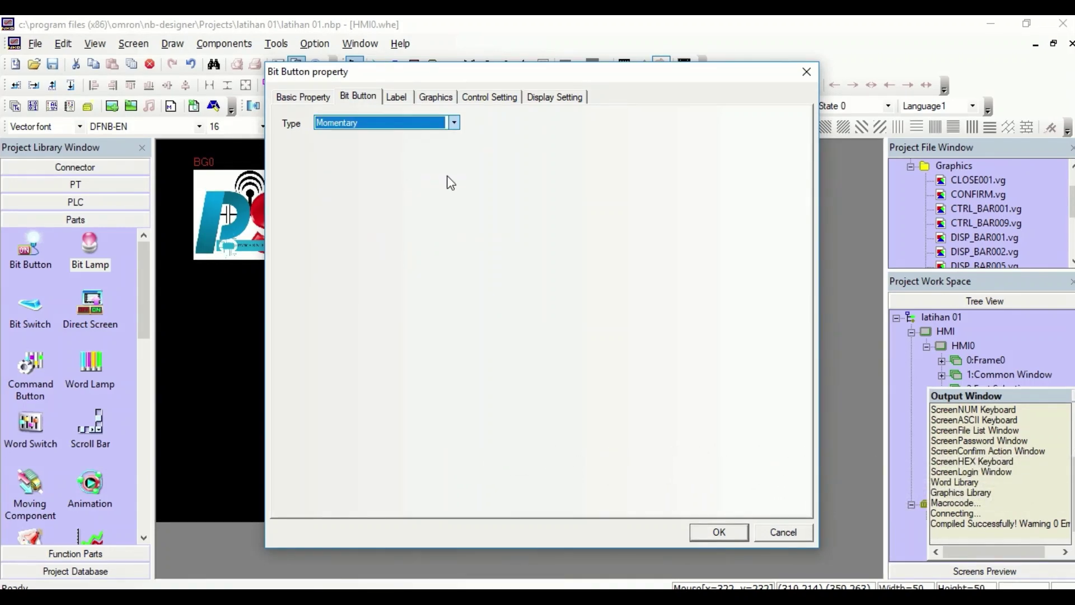
left_click(719, 532)
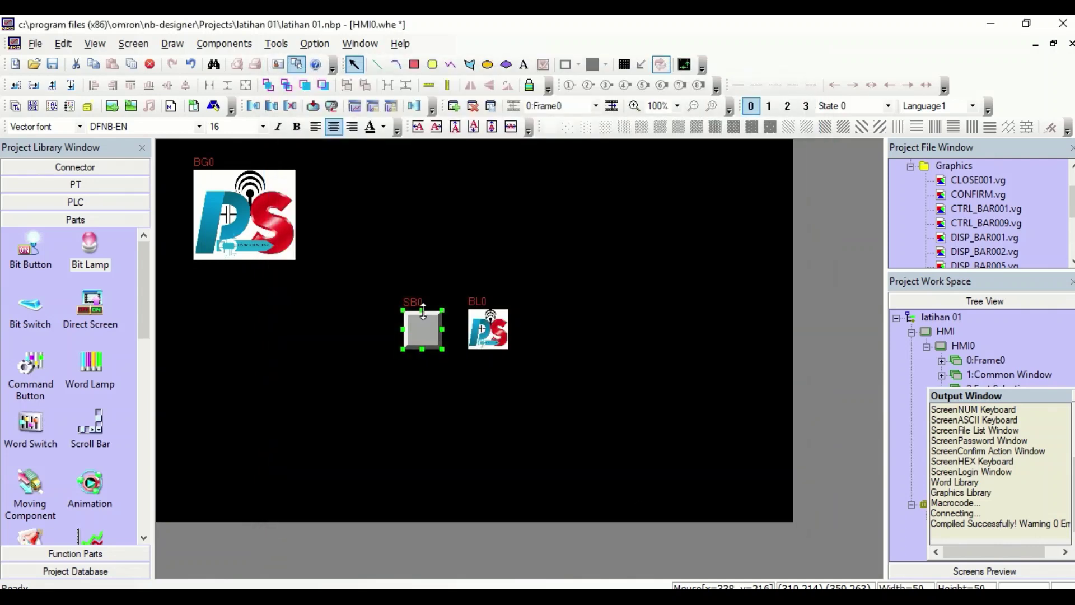
left_click(398, 294)
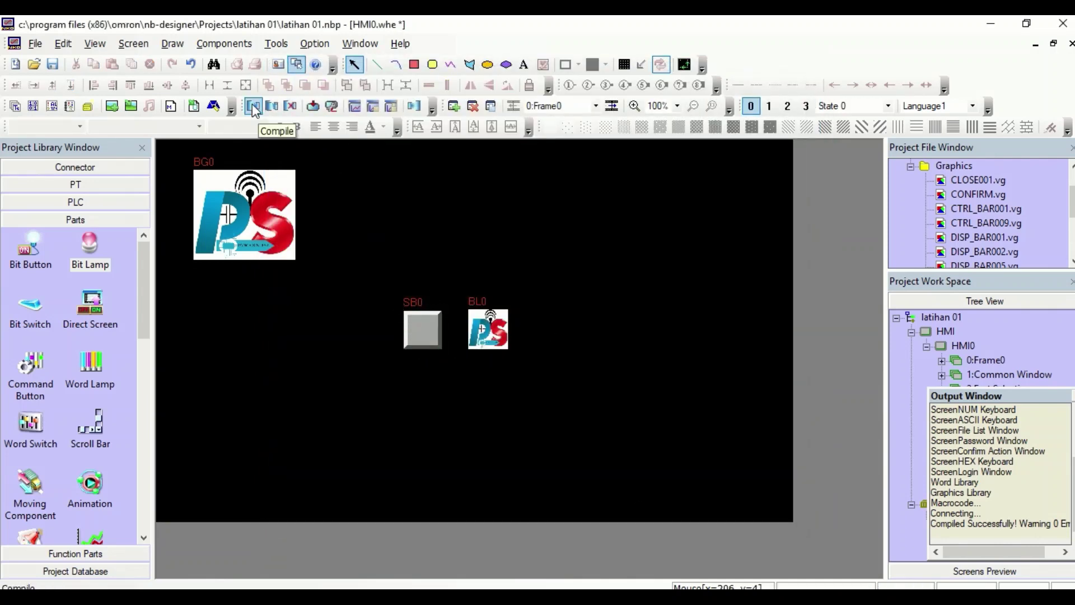
Compile the project and start an Offline Test of HMI0 in the simulator.
left_click(283, 48)
left_click(294, 60)
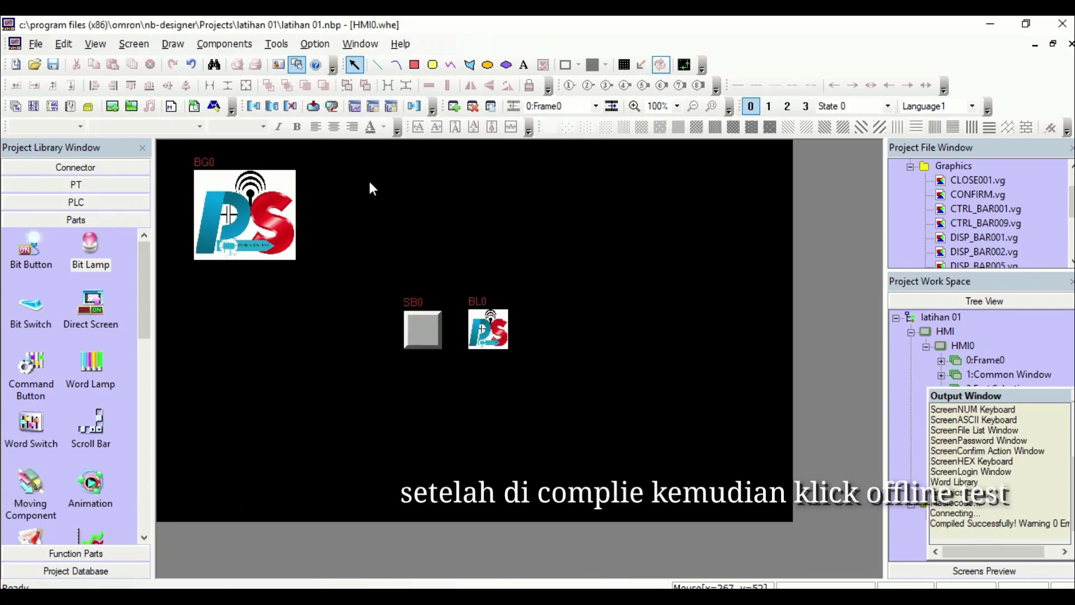
left_click(276, 45)
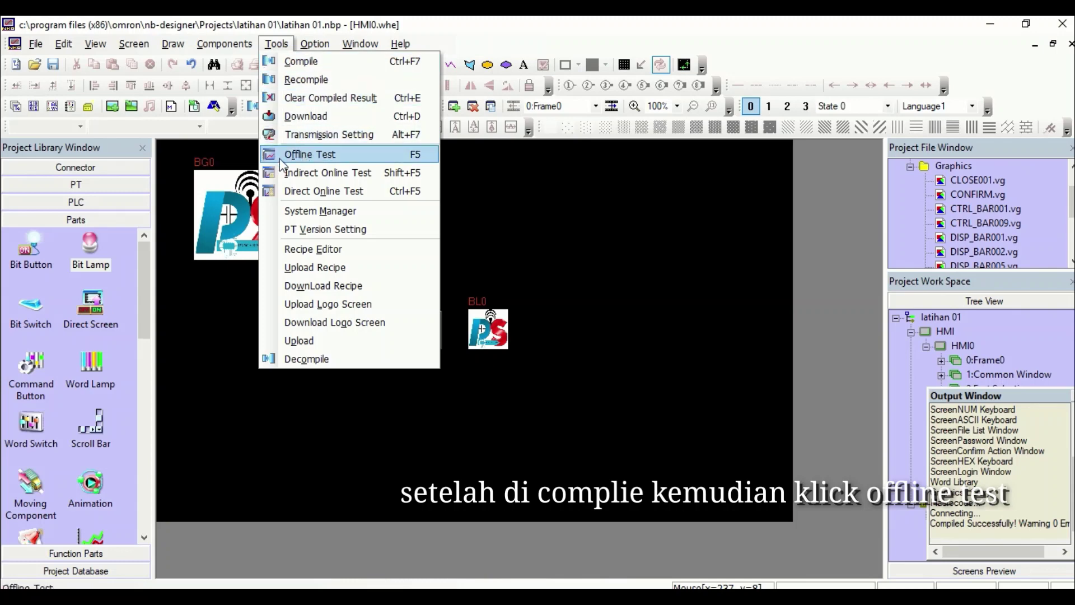
left_click(315, 155)
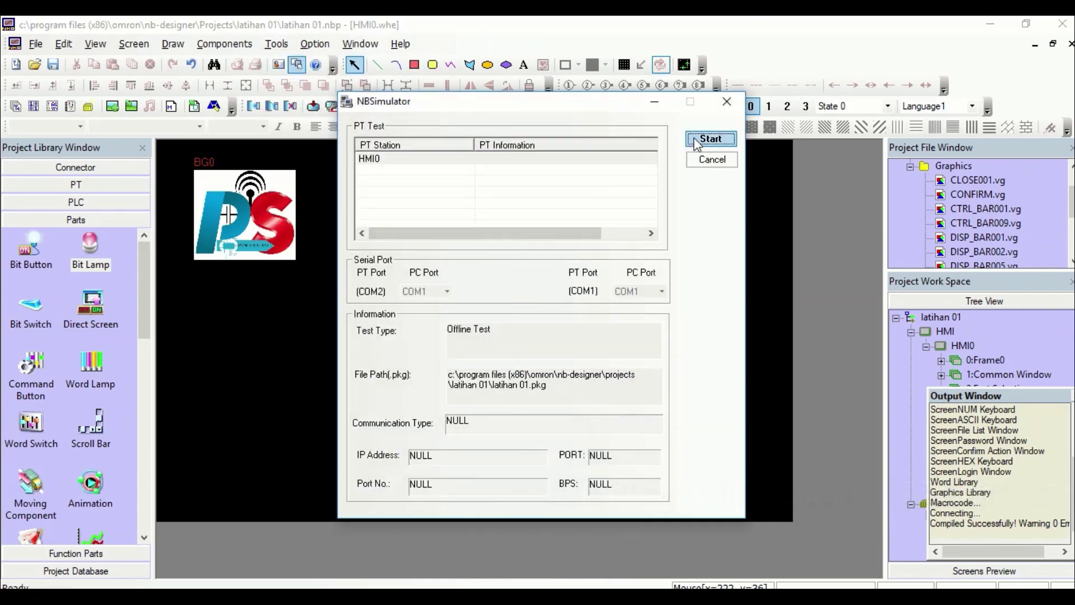
left_click(695, 138)
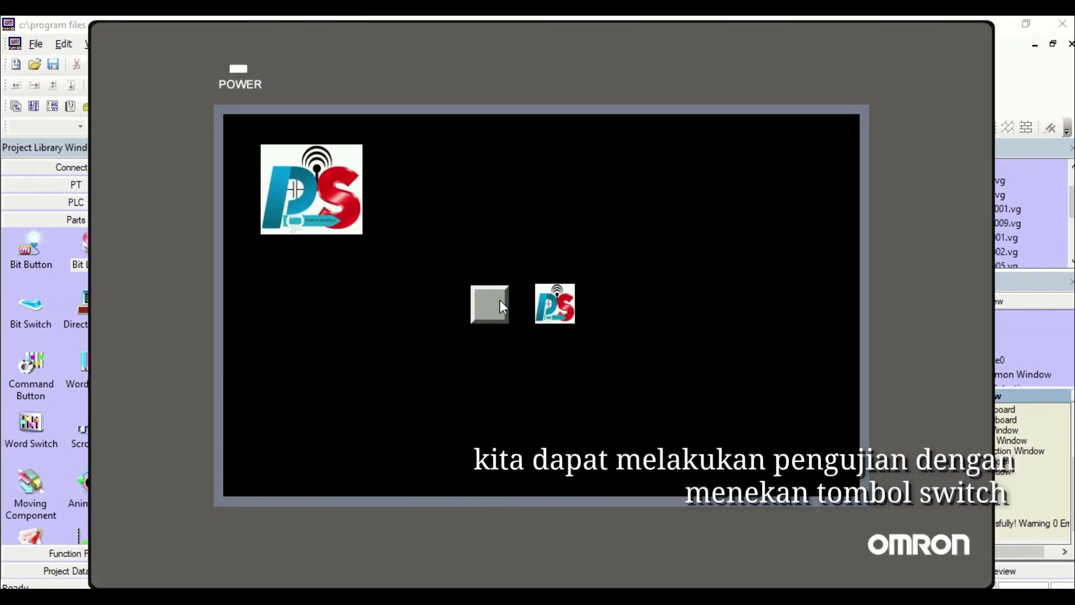
Operate the simulated button several times to test the lamp's two-state logo, and close the simulation.
left_click(499, 300)
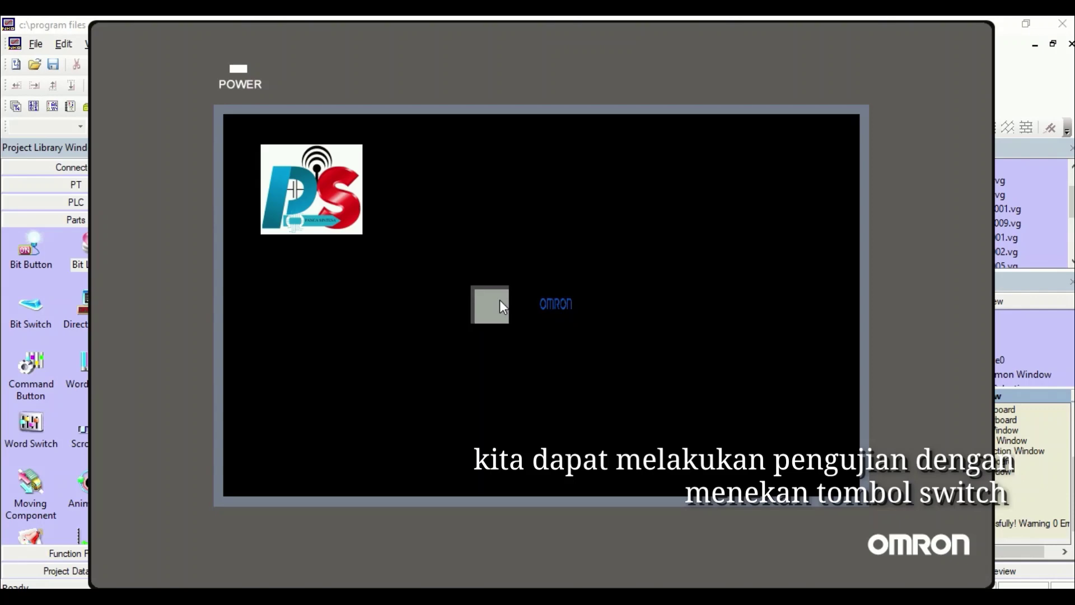
left_click(499, 300)
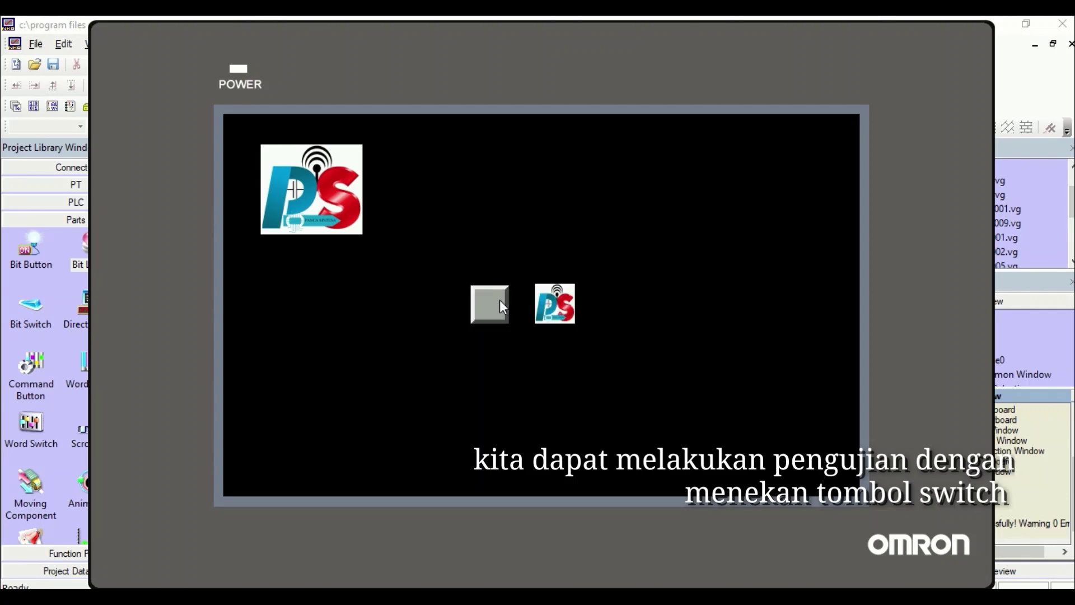
left_click(500, 300)
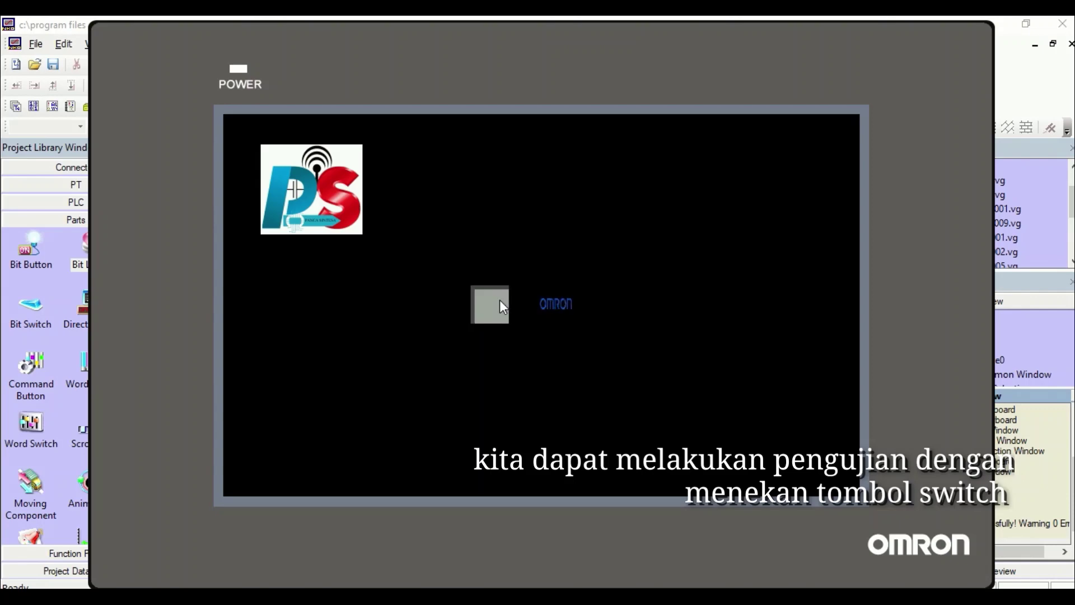
left_click(499, 300)
left_click(500, 300)
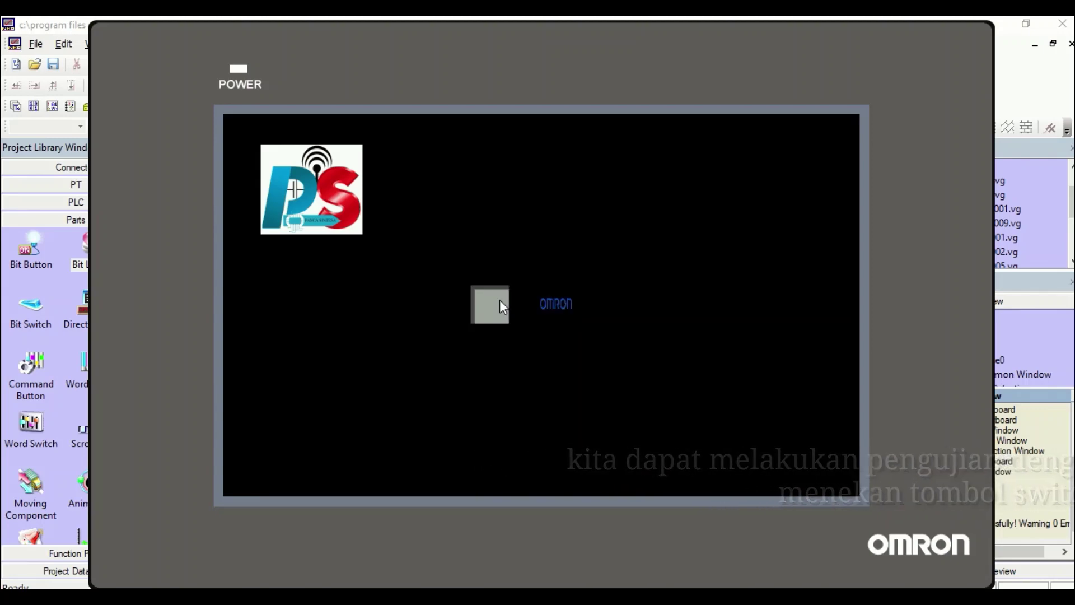
left_click(499, 301)
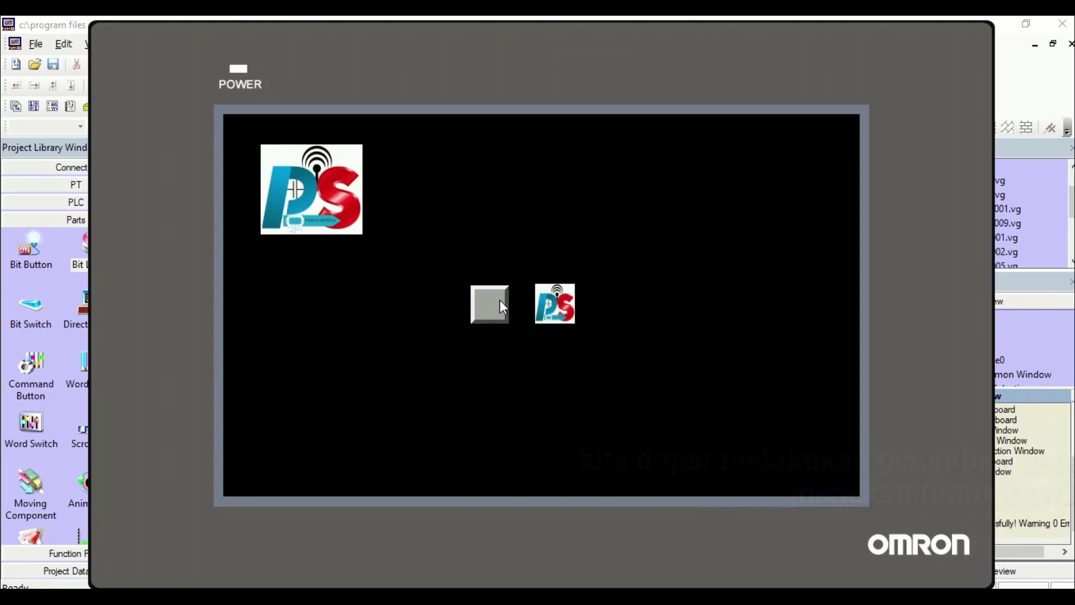
right_click(661, 314)
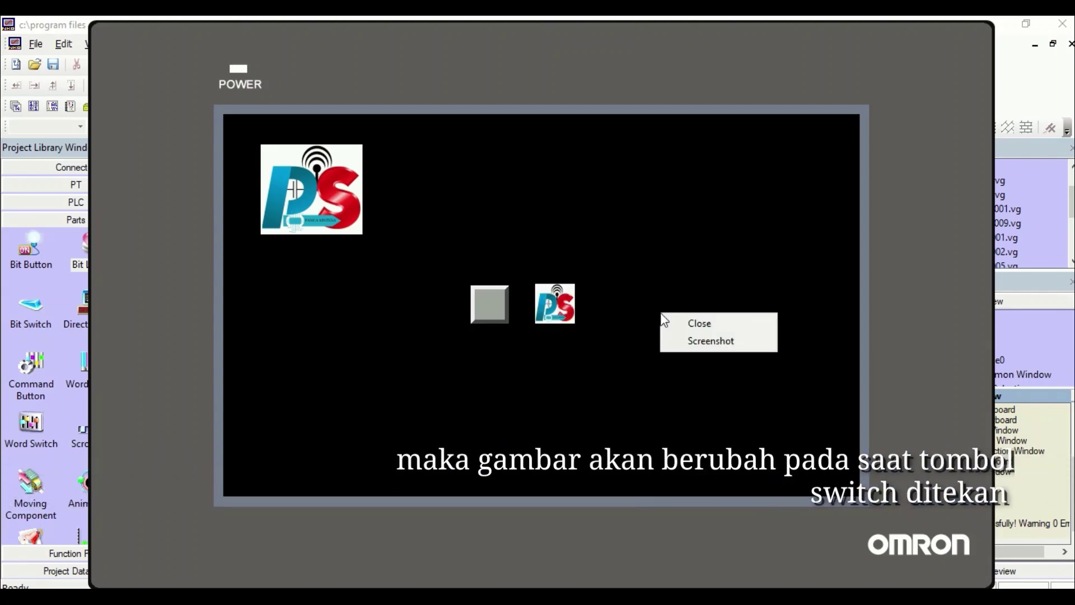
left_click(699, 323)
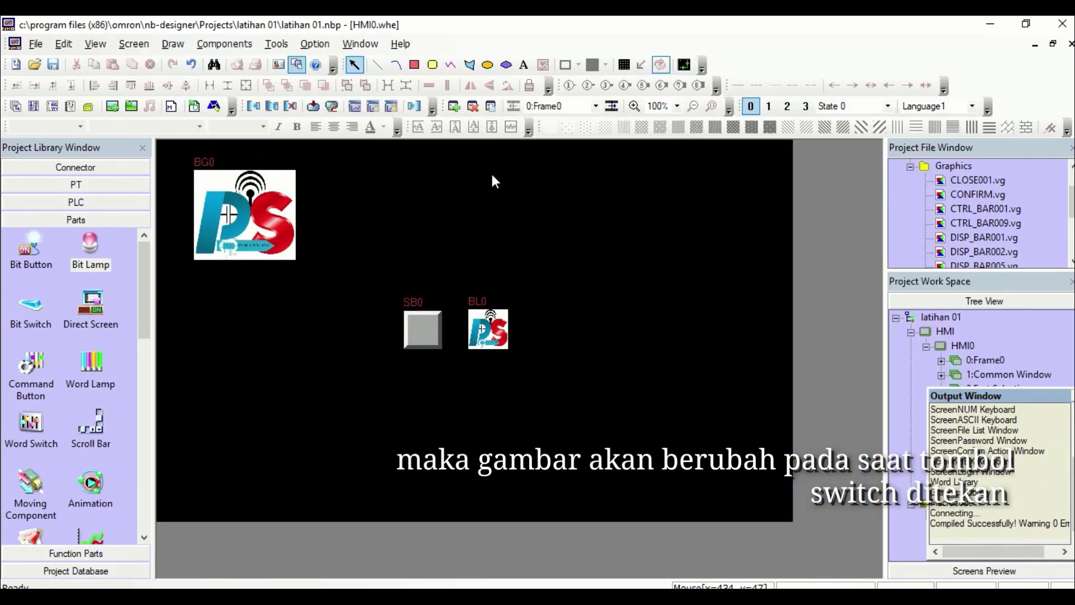